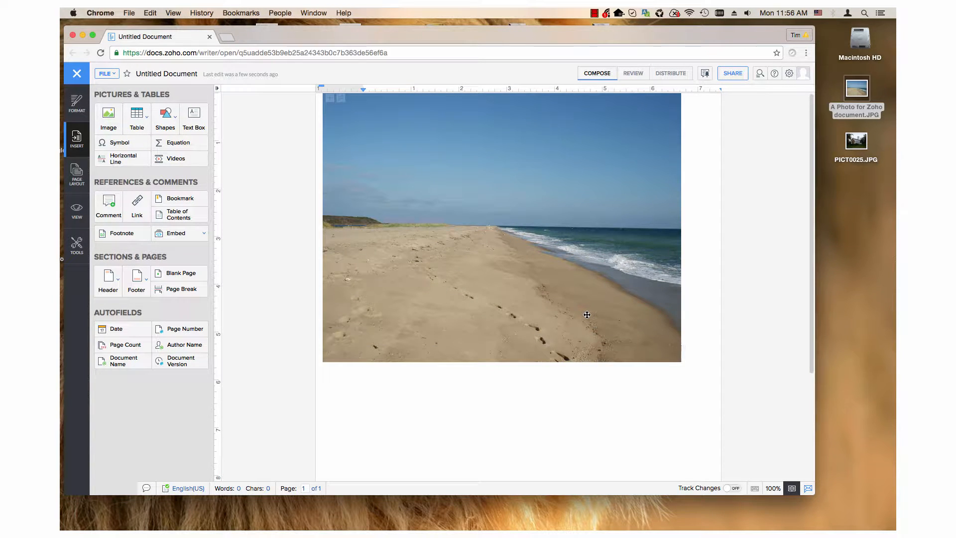
# Step: Add a new line below the beach photo and insert PICT0025.JPG from the desktop through the image library upload
pyautogui.press('Return')
pyautogui.click(109, 120)
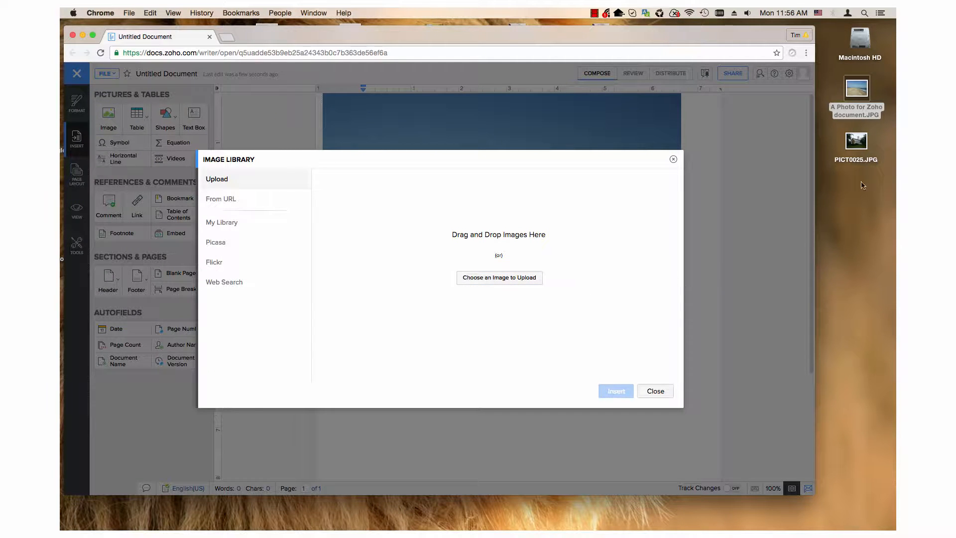
pyautogui.moveTo(856, 144); pyautogui.dragTo(477, 226)
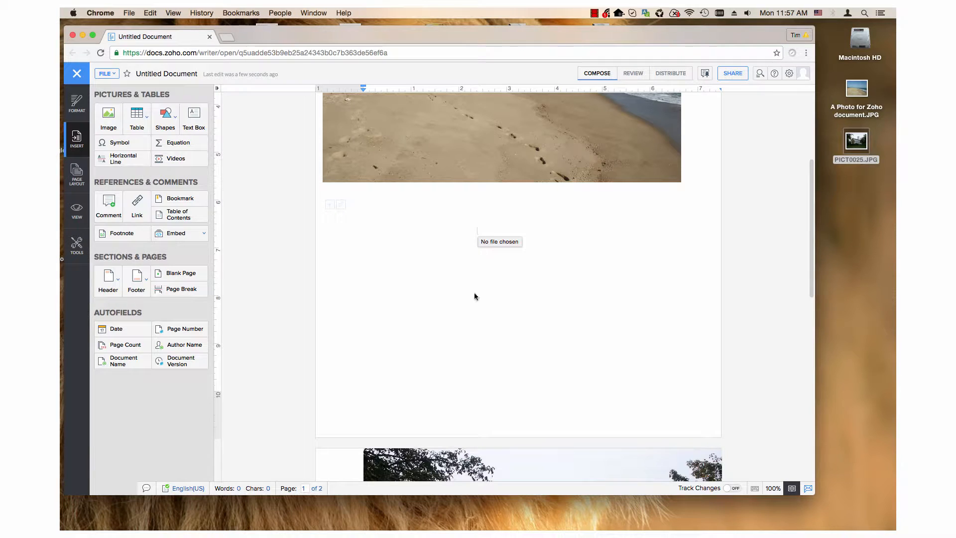
pyautogui.scroll(-5, 493, 317)
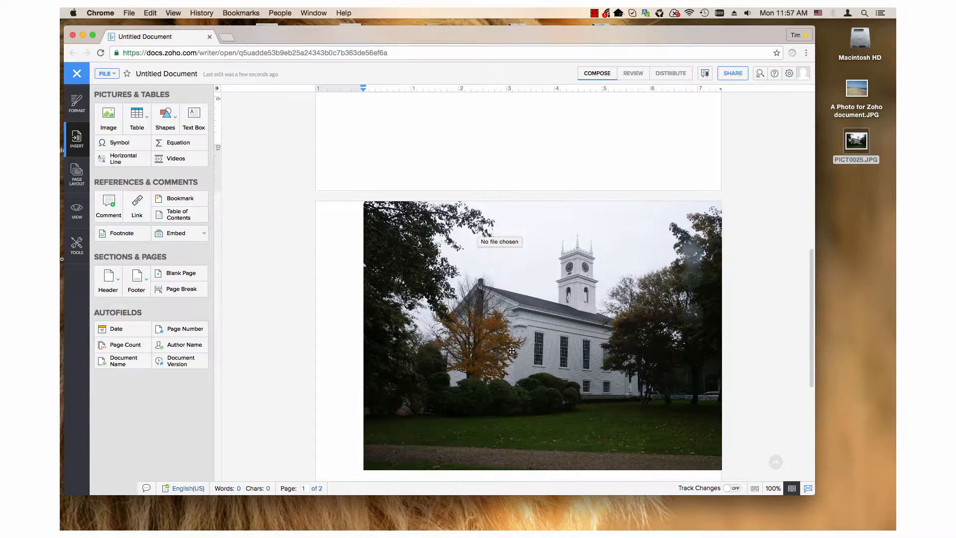
pyautogui.scroll(4, 513, 353)
pyautogui.scroll(5, 511, 354)
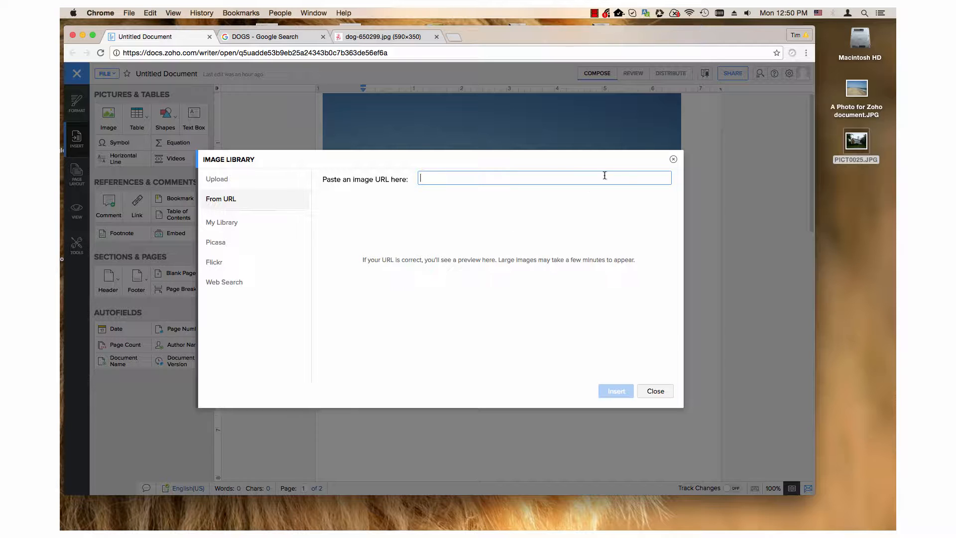
# Step: Copy the web address of the dog-650299.jpg image and enter it as the image URL in the image library
pyautogui.click(392, 37)
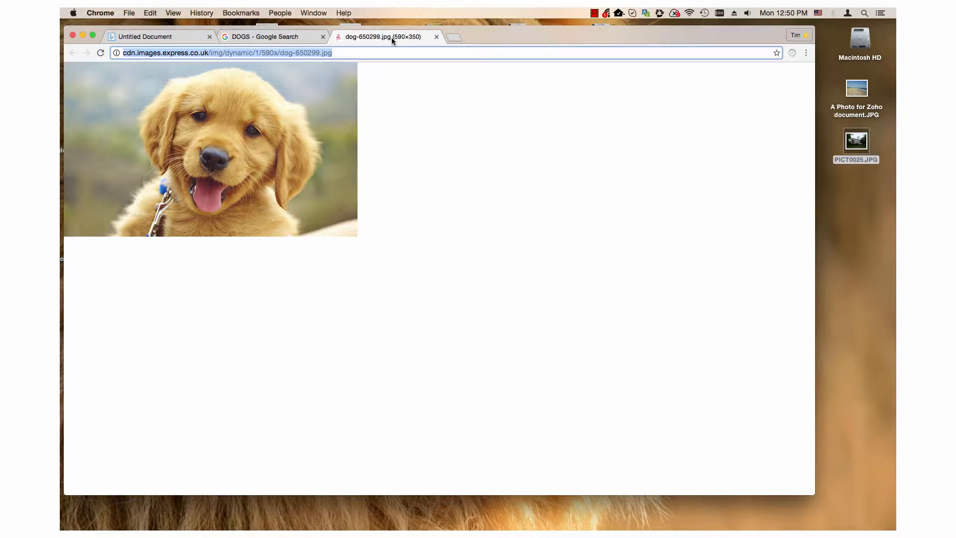
pyautogui.press('super+c')
pyautogui.click(139, 40)
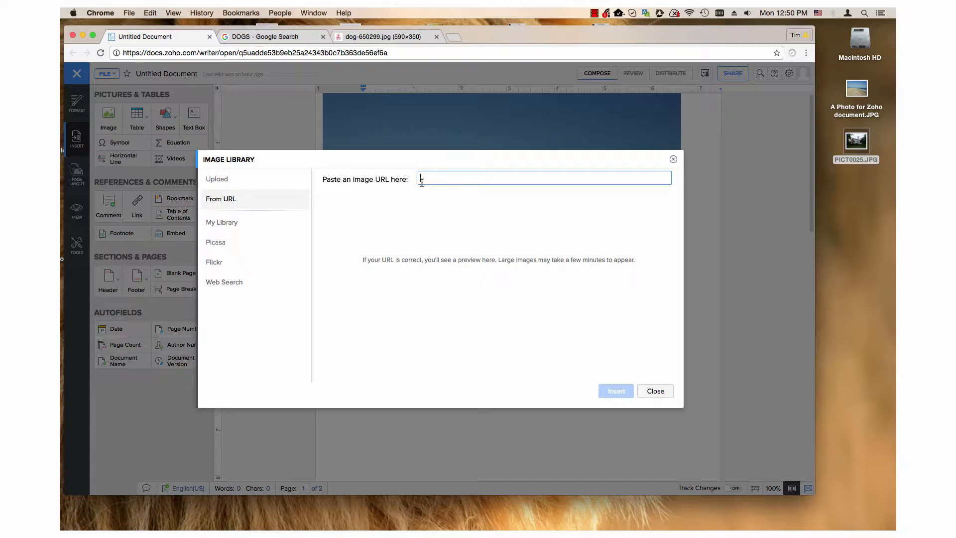
pyautogui.press('super+v')
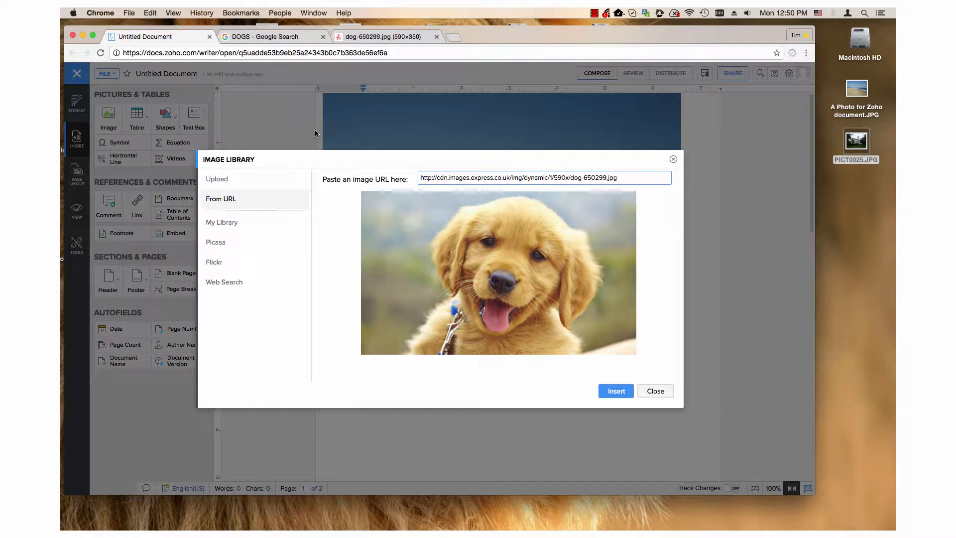
# Step: Try the address of the DOGS Google Search page as the image URL instead
pyautogui.click(277, 37)
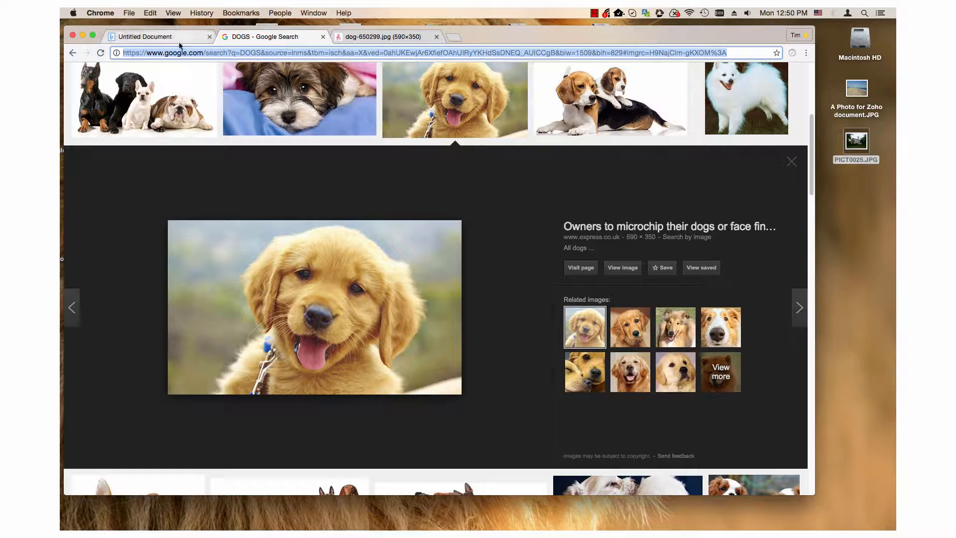
pyautogui.click(160, 40)
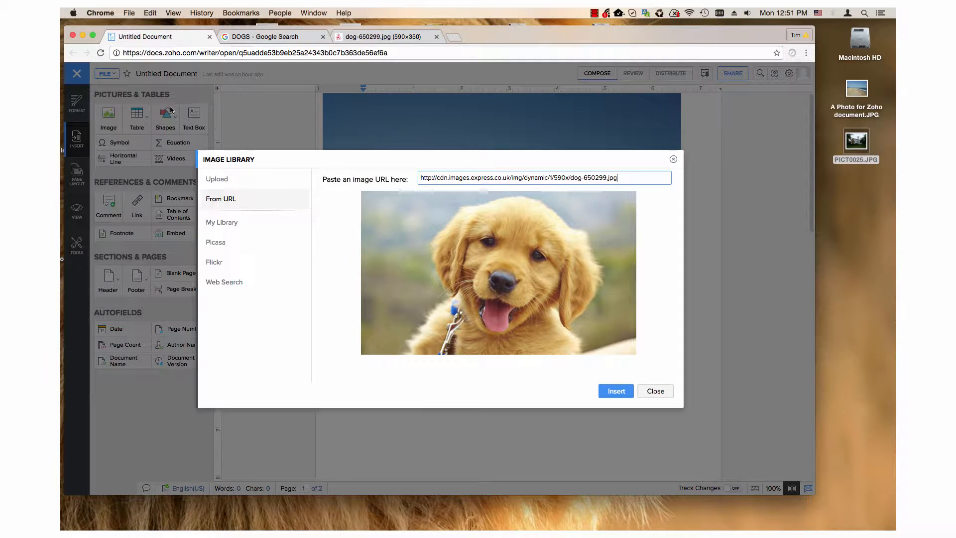
pyautogui.tripleClick(446, 179)
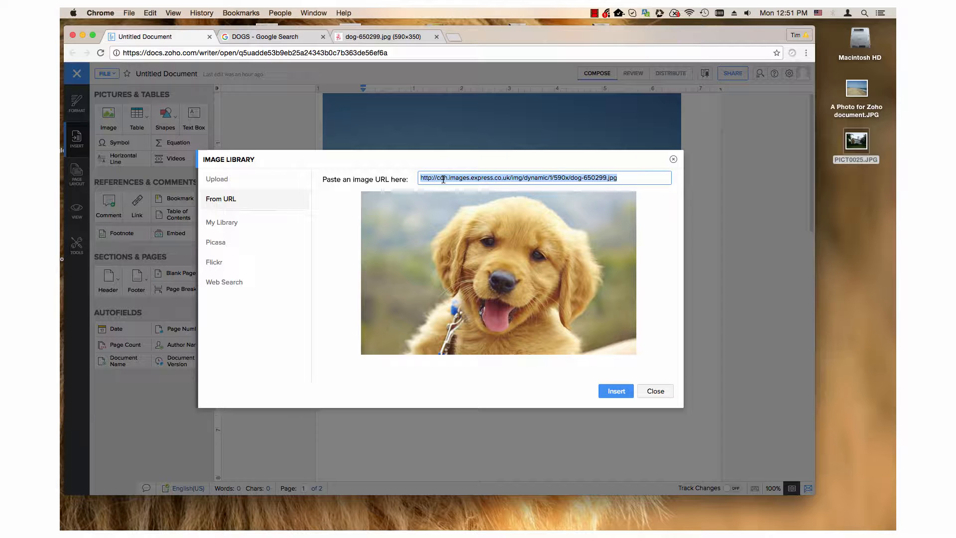
pyautogui.press('super+v')
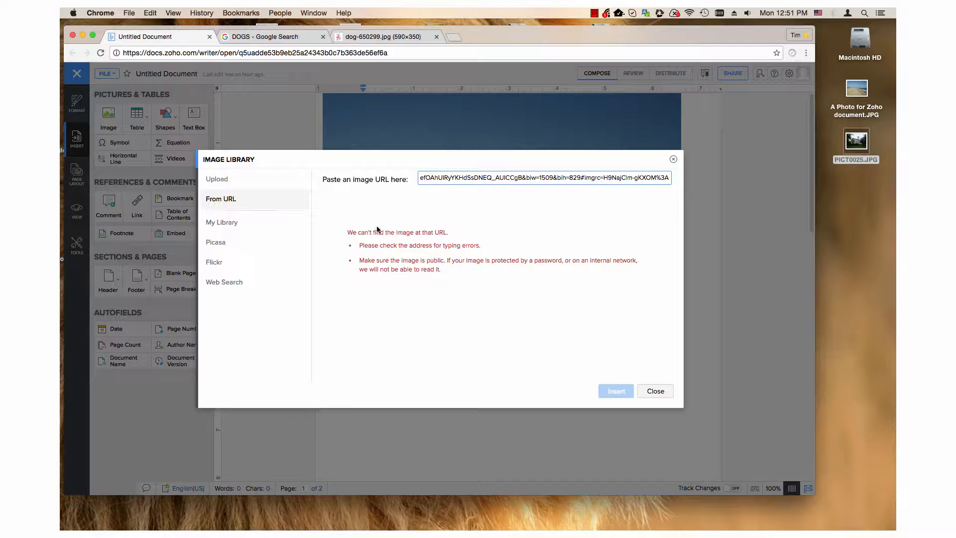
# Step: Replace the image URL with the direct address of dog-650299.jpg and insert the puppy picture into the document
pyautogui.click(360, 39)
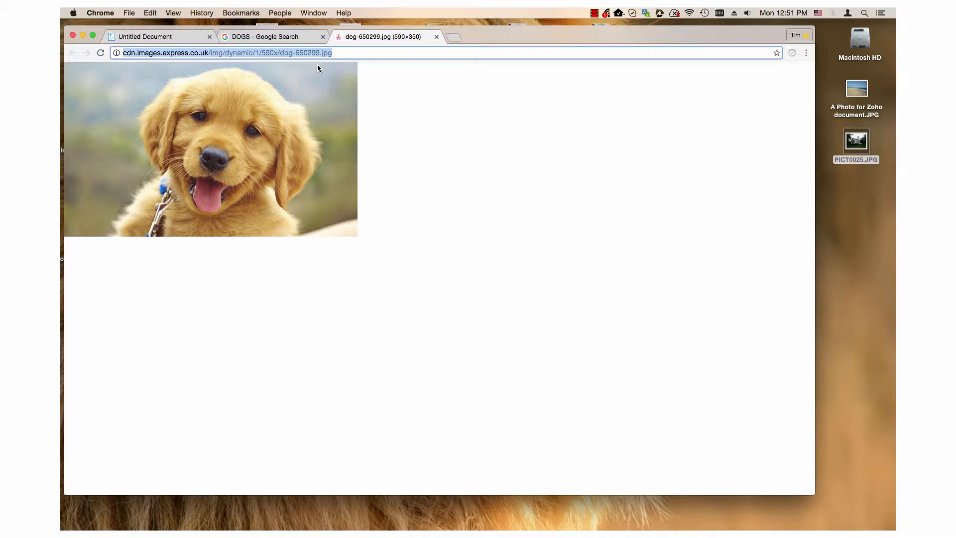
pyautogui.click(157, 37)
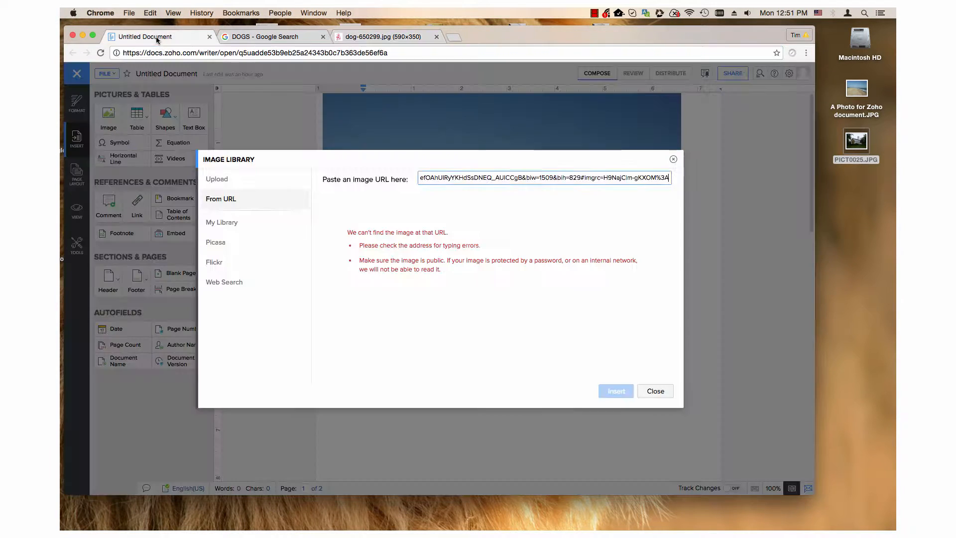
pyautogui.doubleClick(447, 179)
pyautogui.press('super+a')
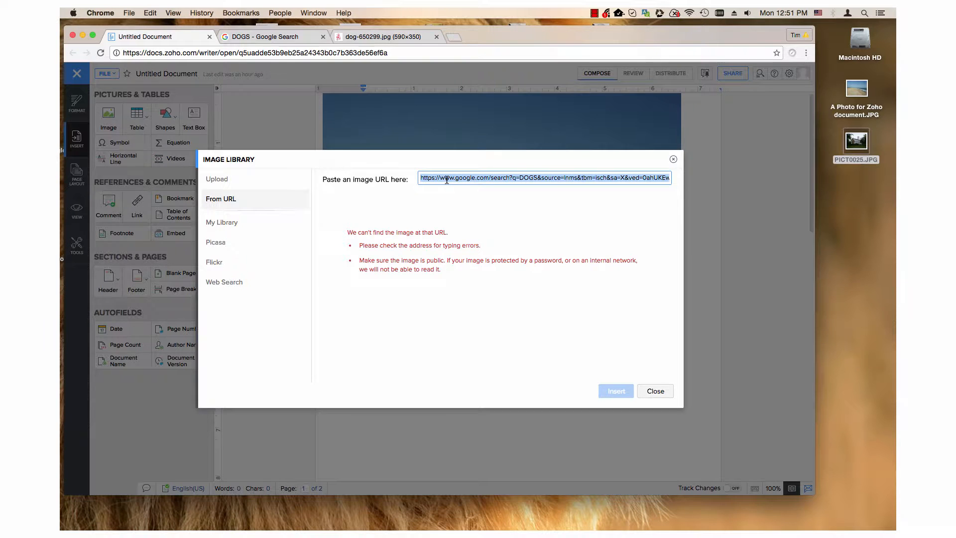
pyautogui.press('super+v')
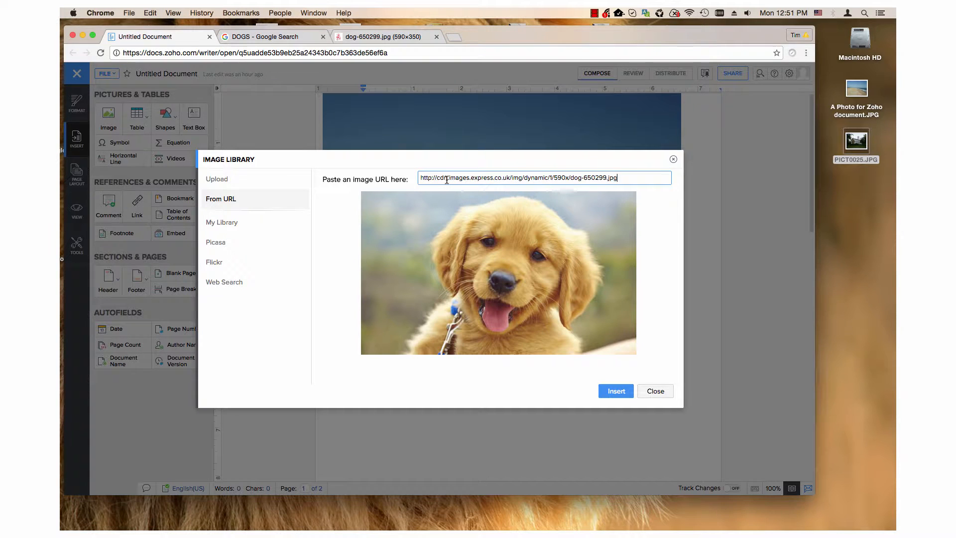
pyautogui.click(615, 393)
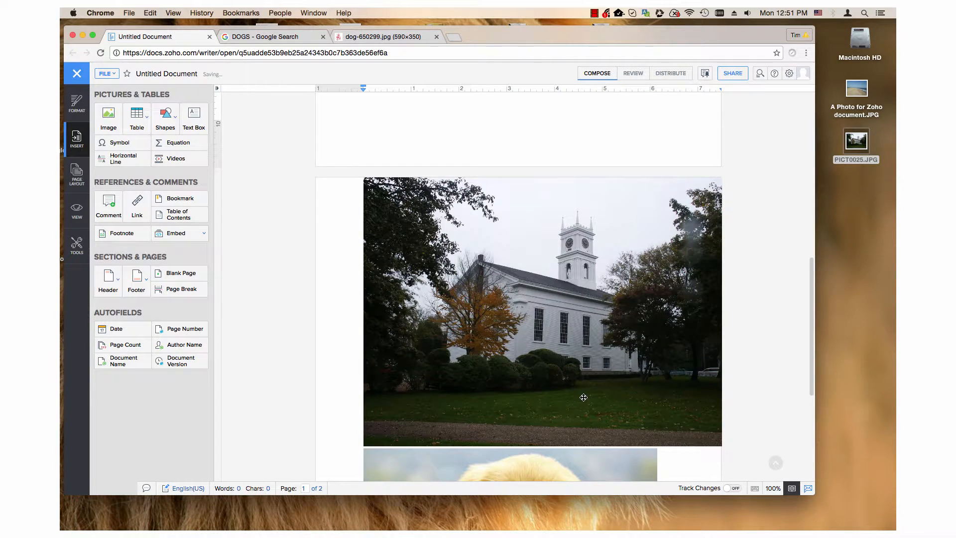
pyautogui.scroll(-1, 570, 414)
pyautogui.scroll(3, 569, 415)
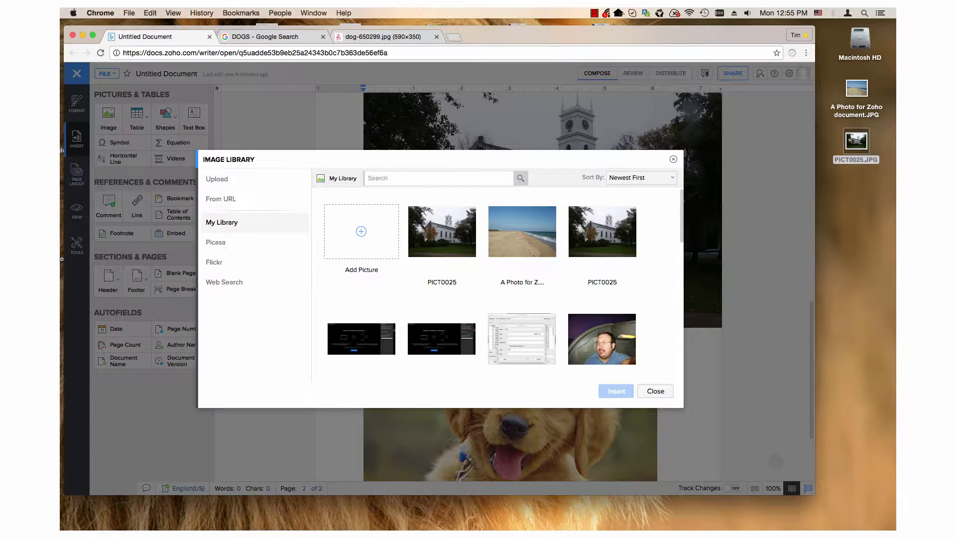
# Step: Search My Library for "as" and clear the search to list all images again
pyautogui.click(385, 179)
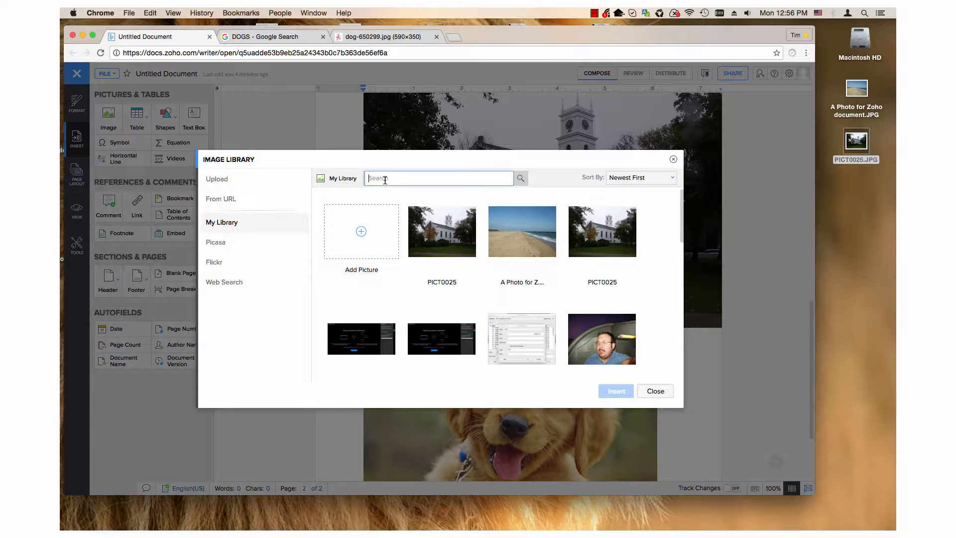
pyautogui.write('as')
pyautogui.click(519, 180)
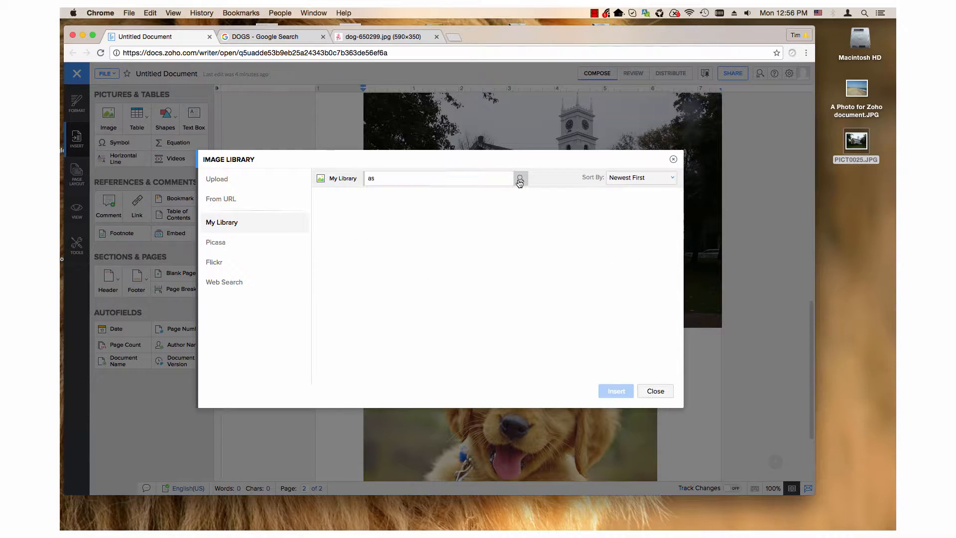
pyautogui.doubleClick(408, 177)
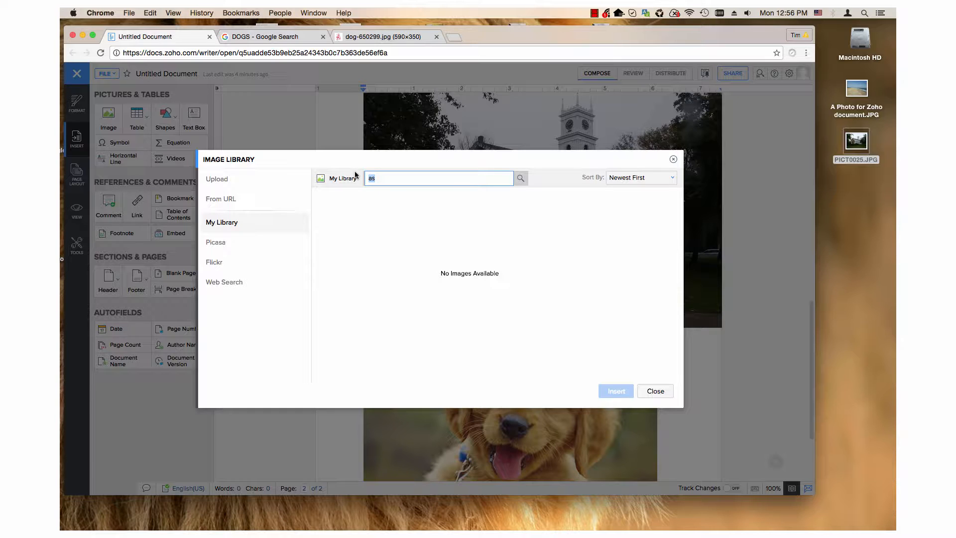
pyautogui.press('BackSpace')
pyautogui.click(521, 180)
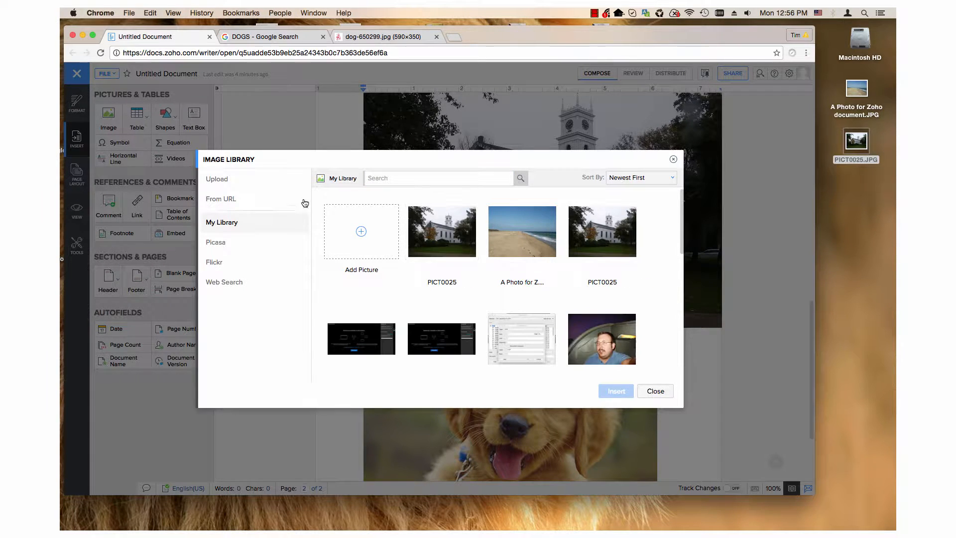
# Step: Search My Library for "Photo" and reset the search to the full image list
pyautogui.click(379, 178)
pyautogui.write('Ph')
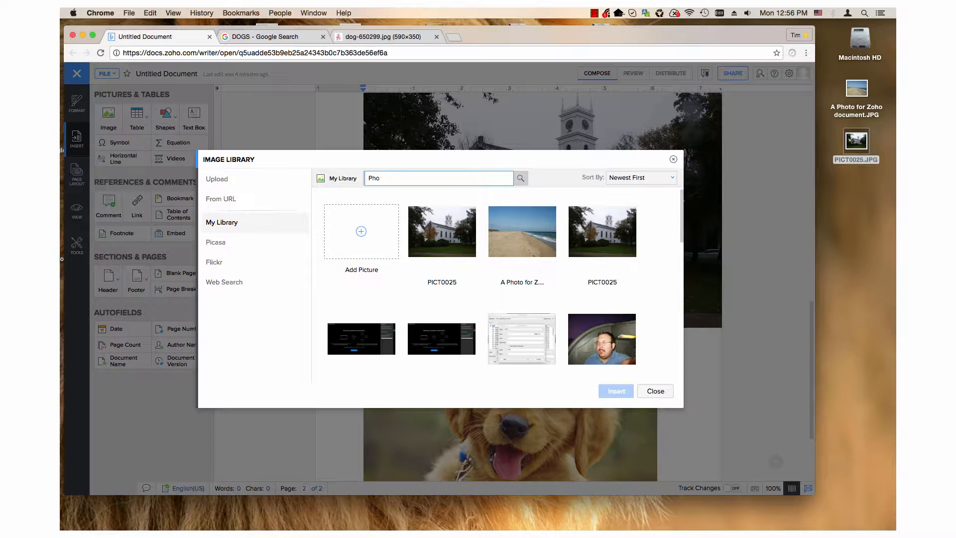
pyautogui.write('o')
pyautogui.click(526, 177)
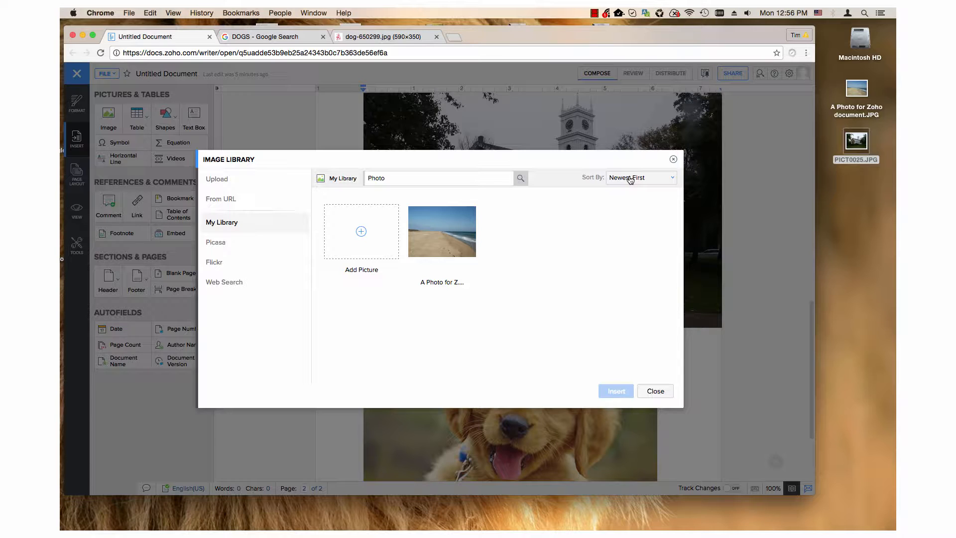
pyautogui.doubleClick(447, 179)
pyautogui.press('BackSpace')
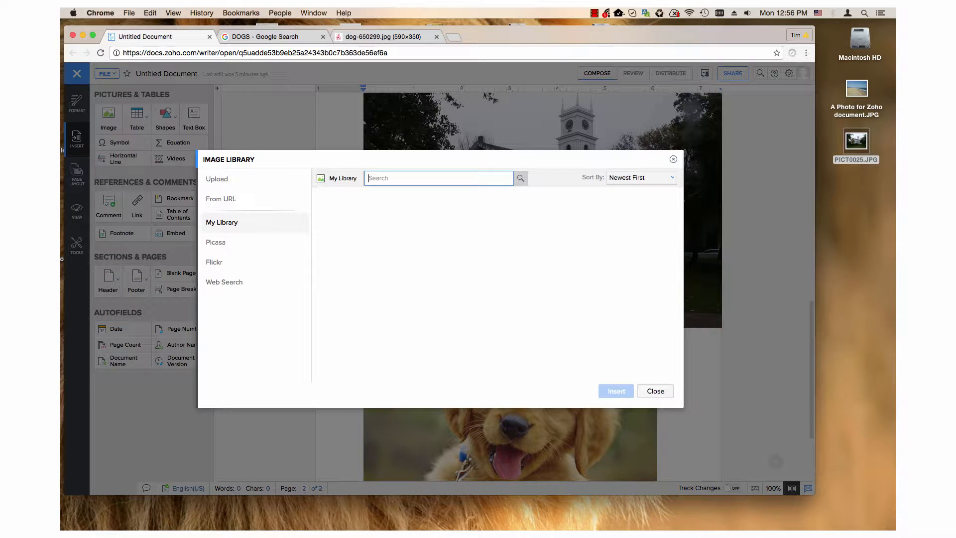
pyautogui.click(520, 178)
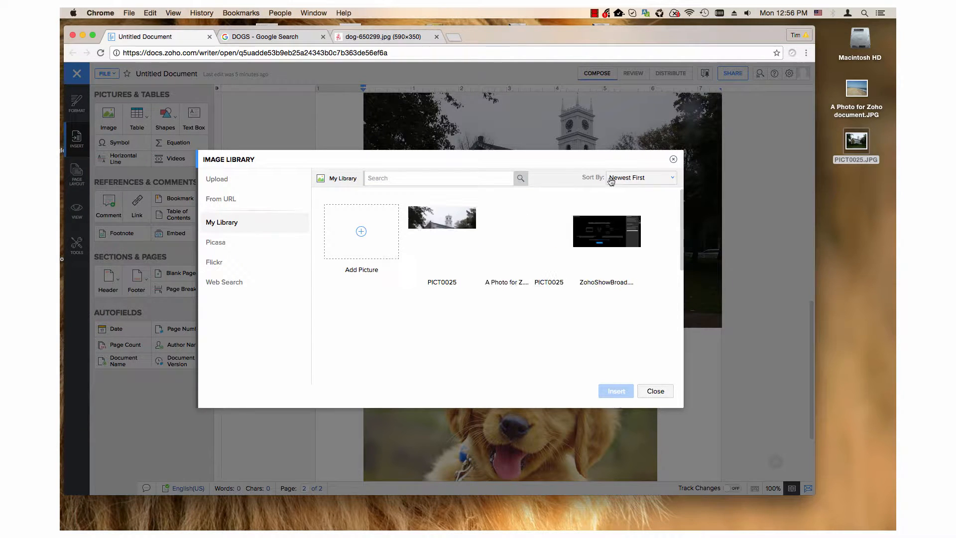
# Step: Sort My Library by Oldest First, and open the file chooser for adding a picture and cancel it
pyautogui.click(640, 178)
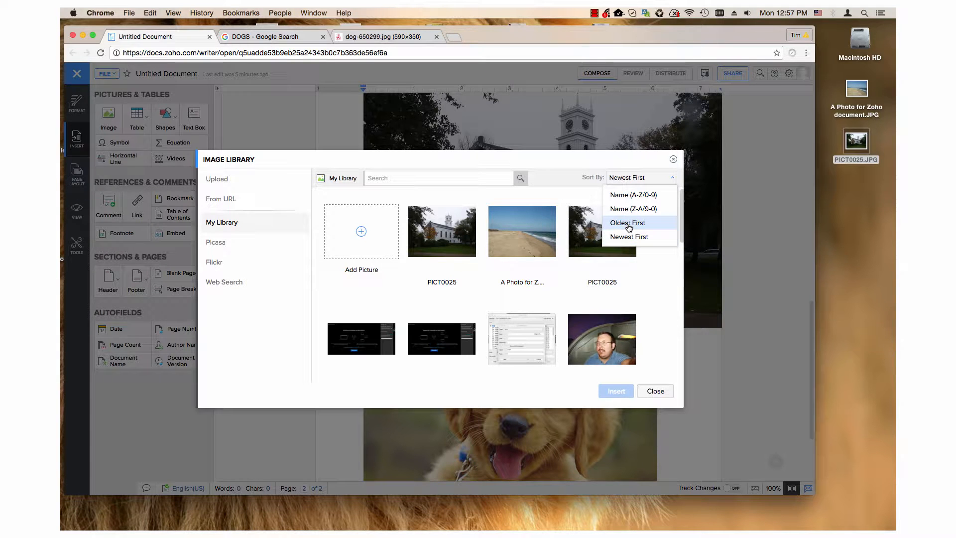
pyautogui.click(628, 224)
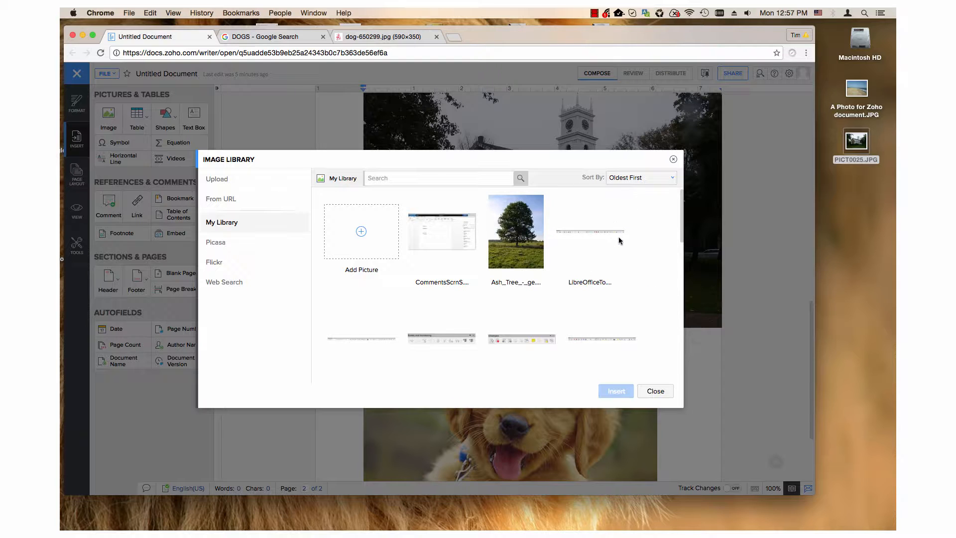
pyautogui.click(361, 232)
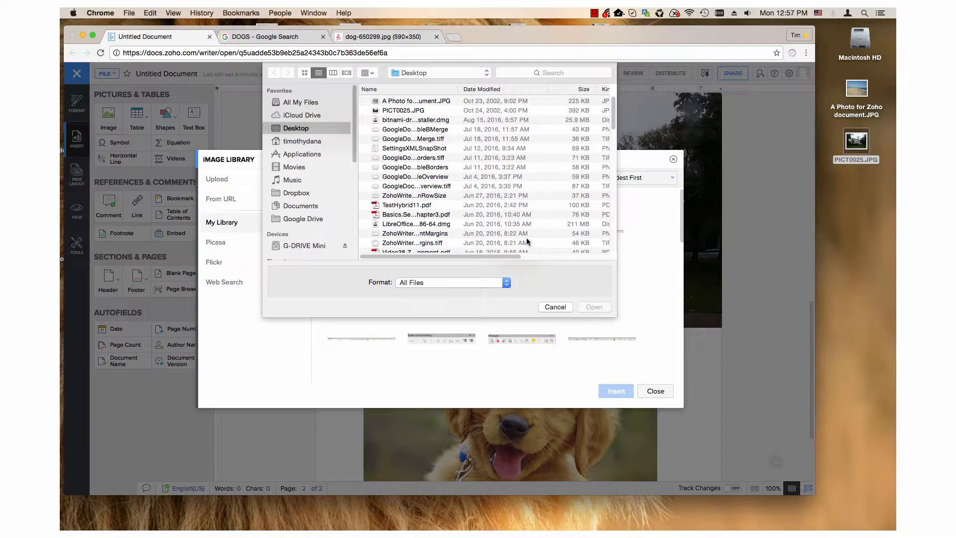
pyautogui.click(549, 307)
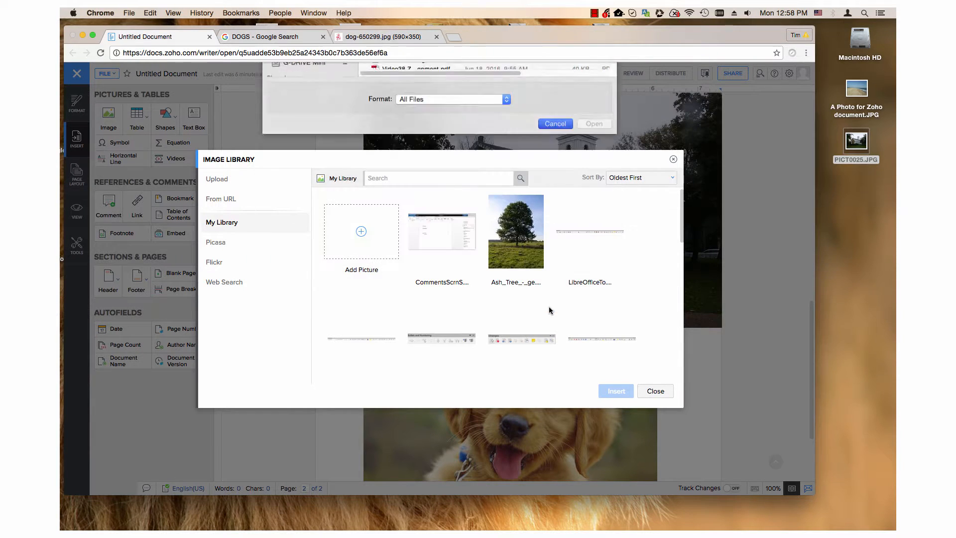
# Step: Insert the Ash_Tree picture from My Library into the document after the puppy picture
pyautogui.click(517, 251)
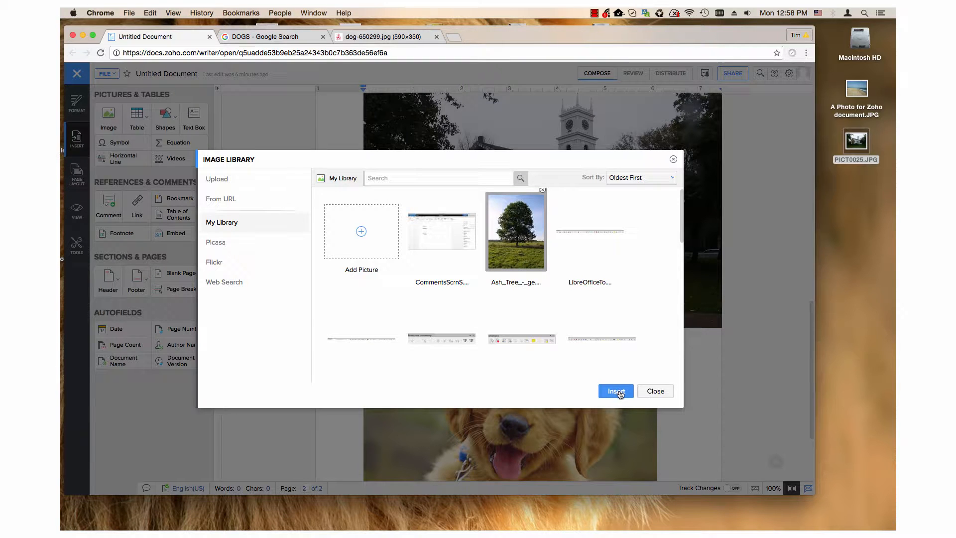
pyautogui.doubleClick(524, 236)
pyautogui.scroll(-3, 521, 272)
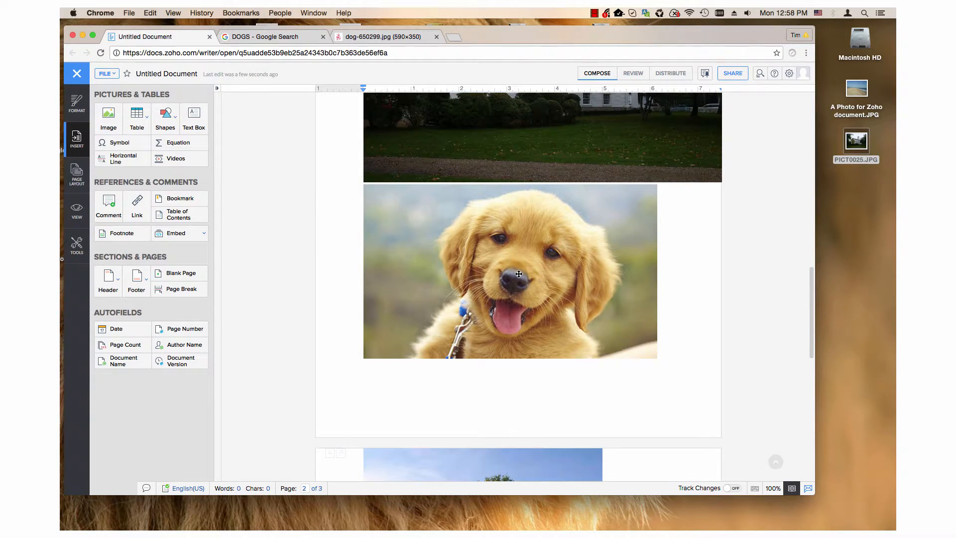
pyautogui.scroll(-10, 521, 275)
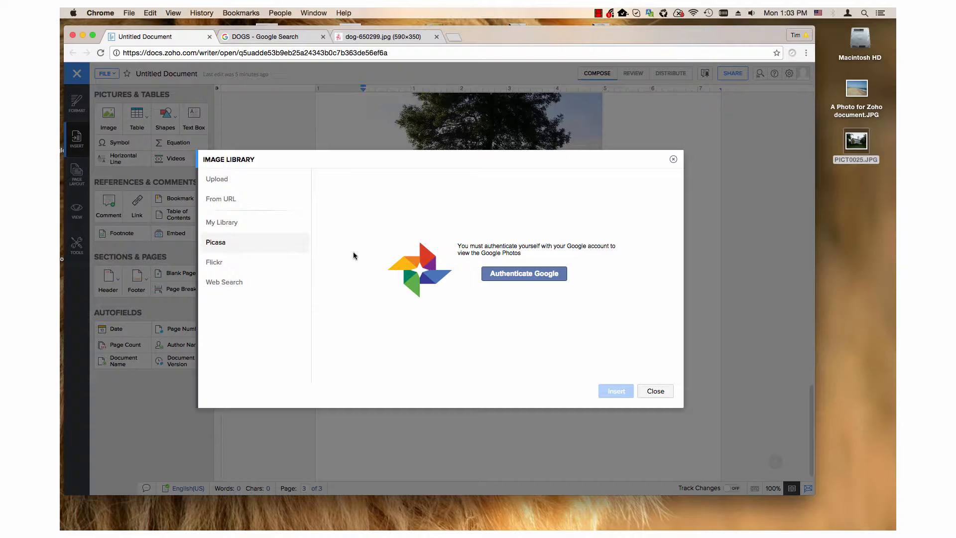
# Step: Start the Google authentication for Picasa photos and sign out of the current Google account
pyautogui.click(502, 274)
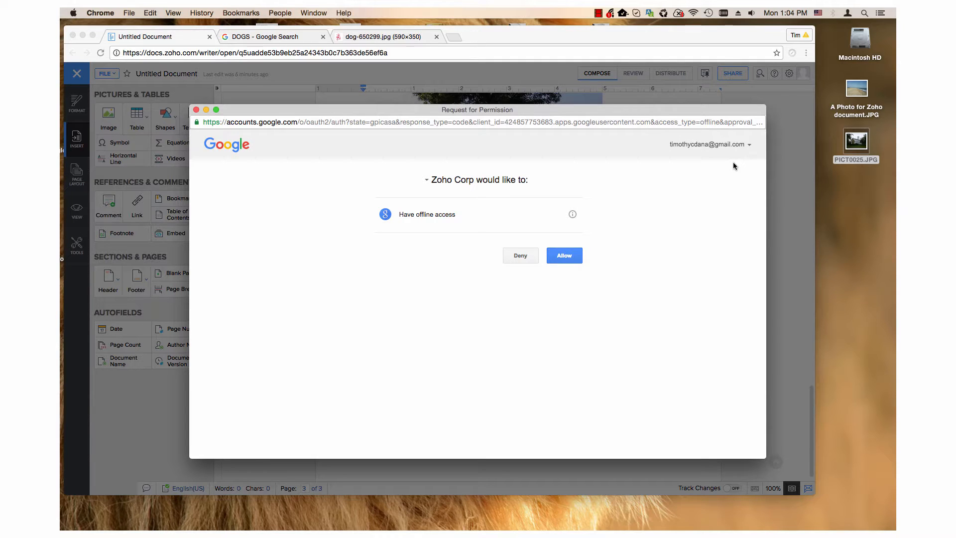
pyautogui.click(728, 144)
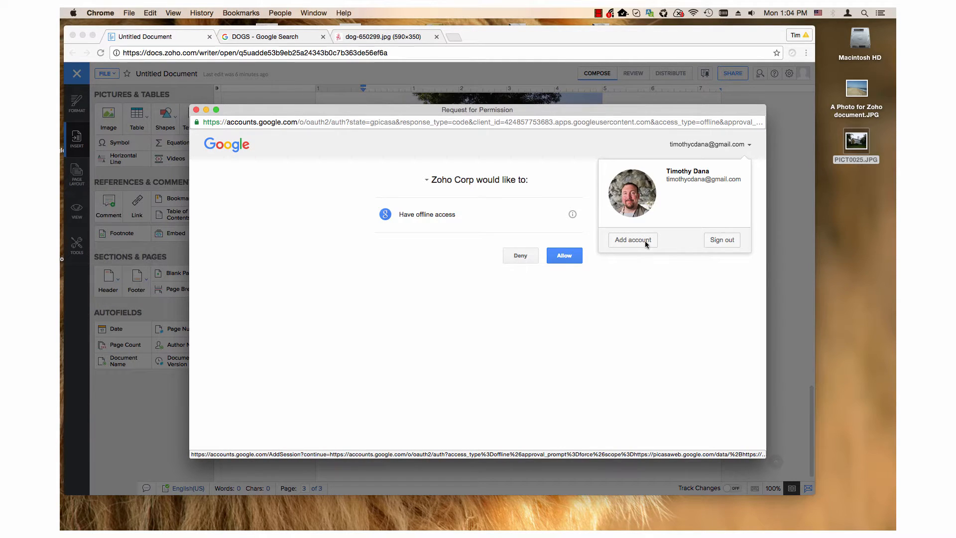
pyautogui.click(715, 239)
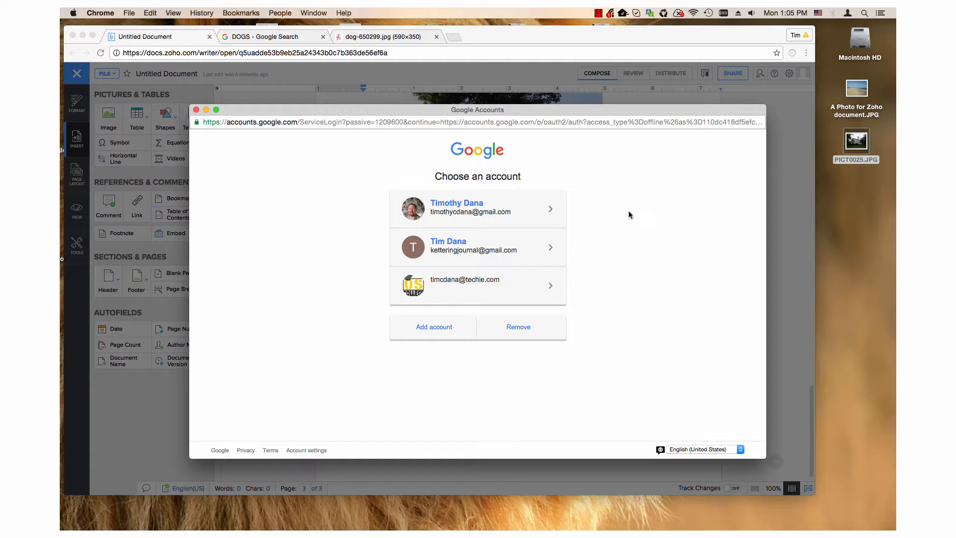
# Step: Sign in to the first listed Google account with its saved password and allow Zoho Corp offline access
pyautogui.click(462, 212)
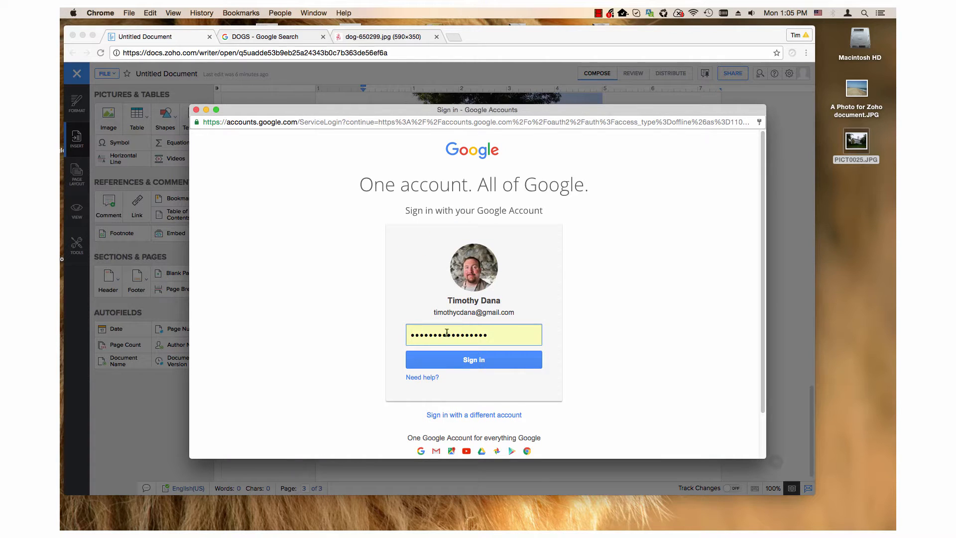
pyautogui.click(475, 363)
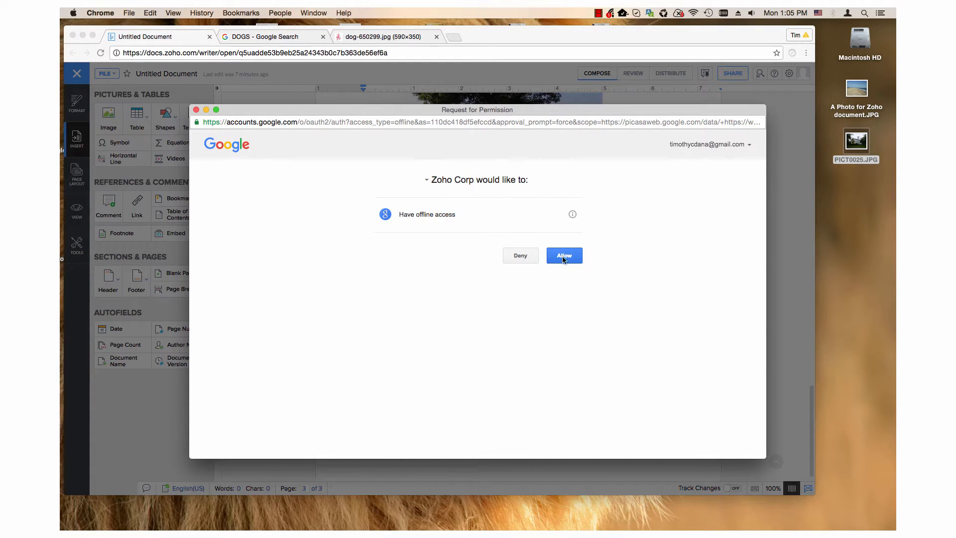
pyautogui.click(563, 255)
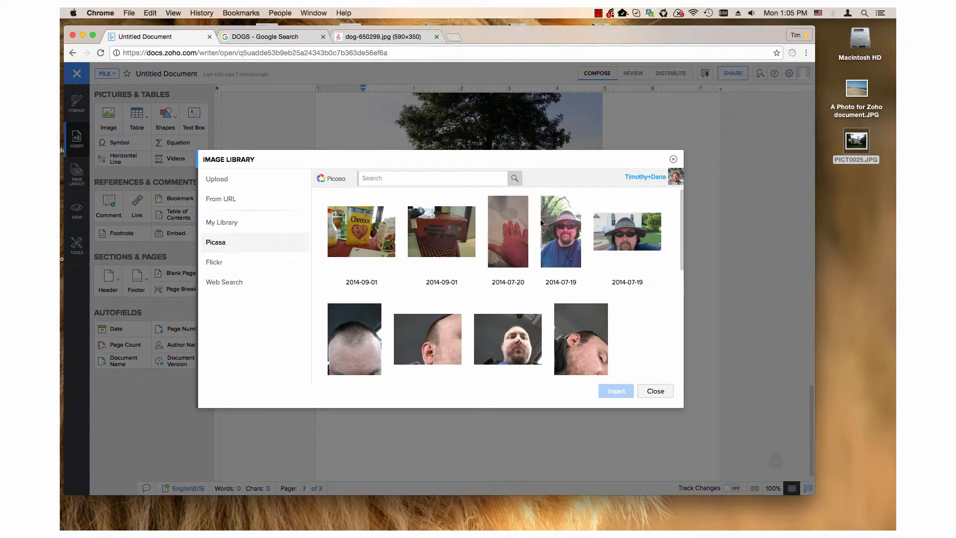
# Step: Insert the upright 2014-07-19 Picasa photo of the man in a hat and sunglasses, and view it in the document
pyautogui.scroll(-1, 551, 231)
pyautogui.scroll(1, 551, 232)
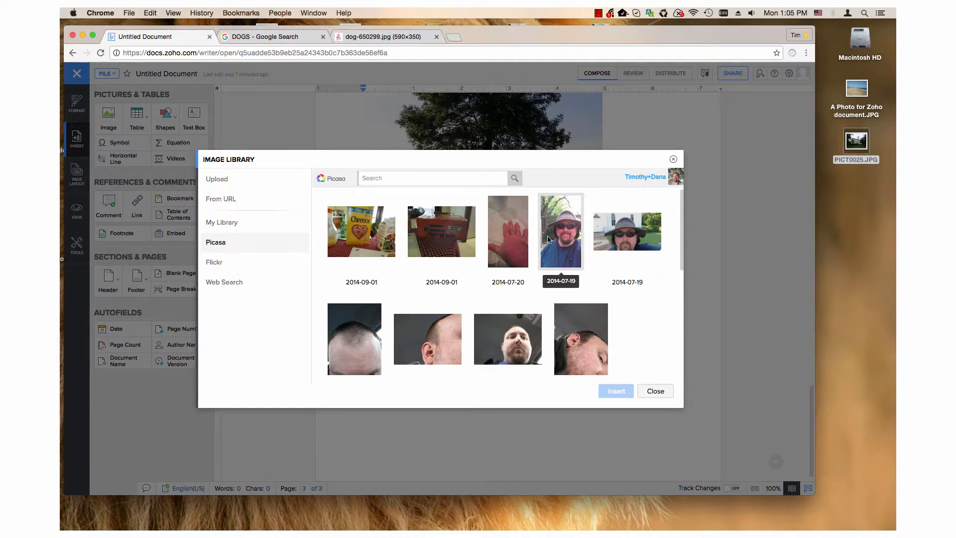
pyautogui.scroll(-1, 549, 239)
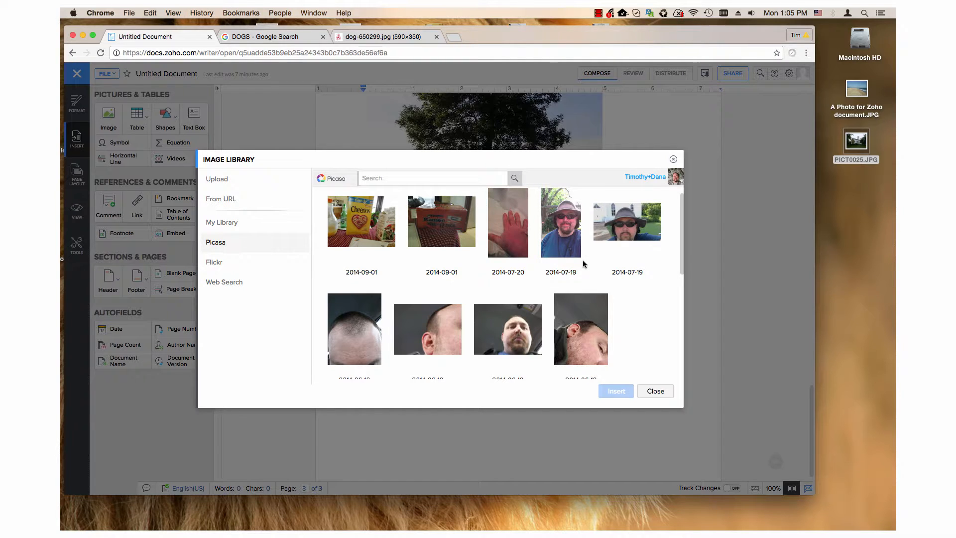
pyautogui.scroll(-1, 577, 263)
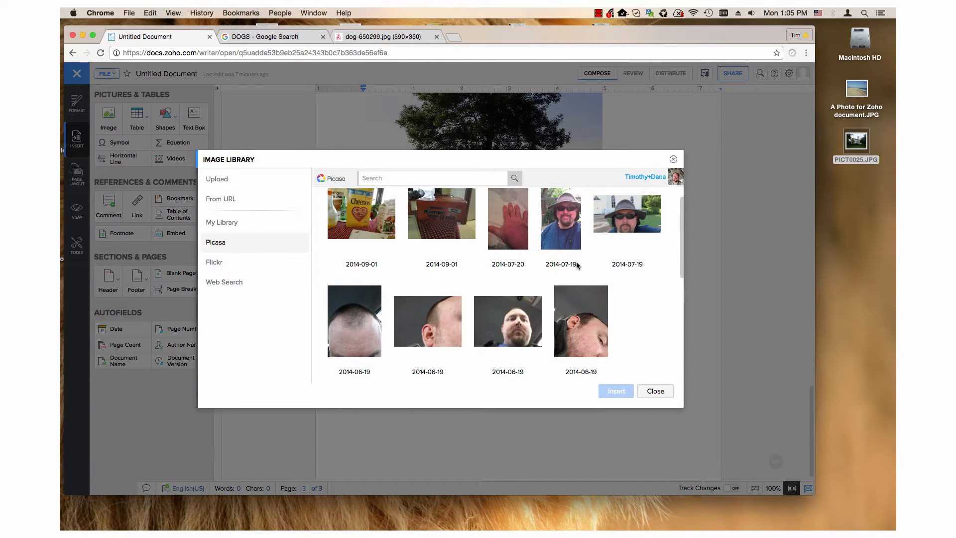
pyautogui.click(567, 219)
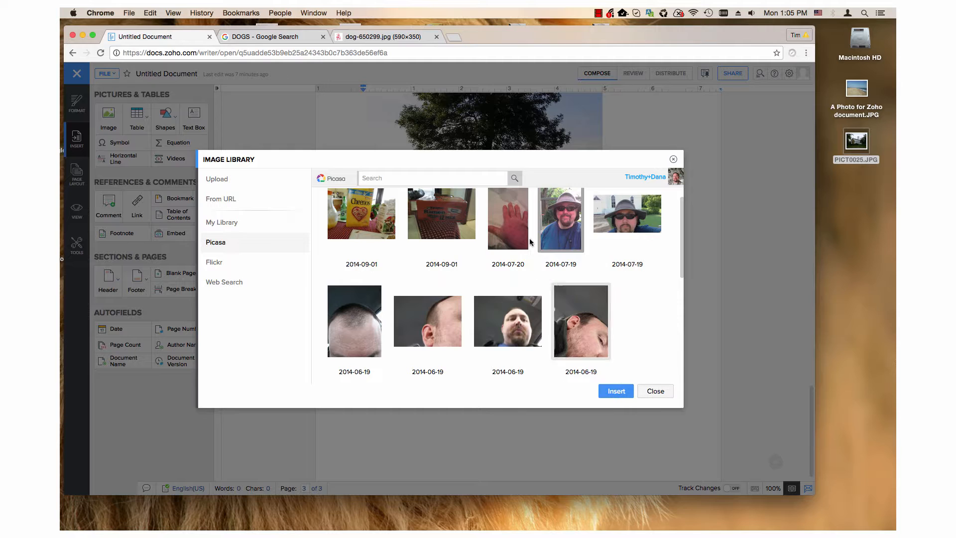
pyautogui.doubleClick(555, 210)
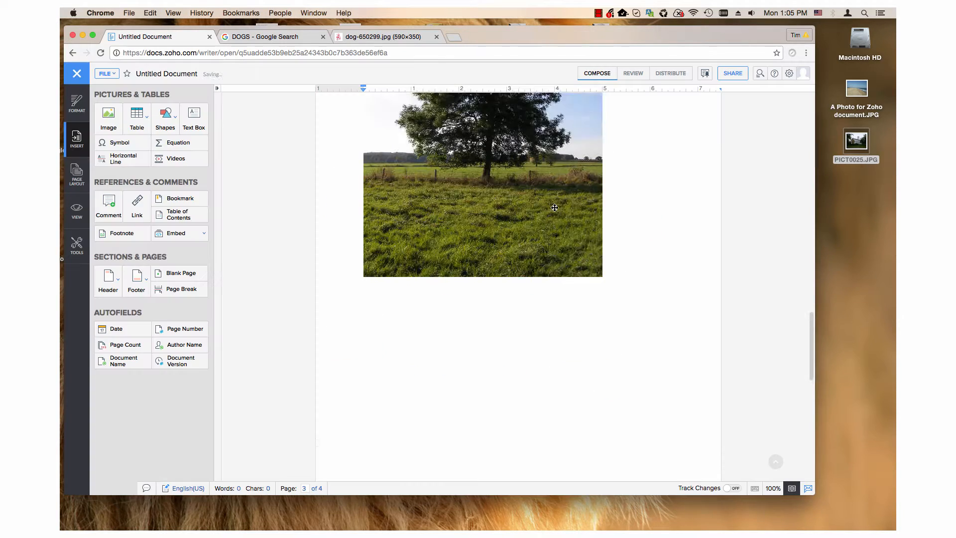
pyautogui.scroll(-1, 554, 207)
pyautogui.scroll(-7, 553, 210)
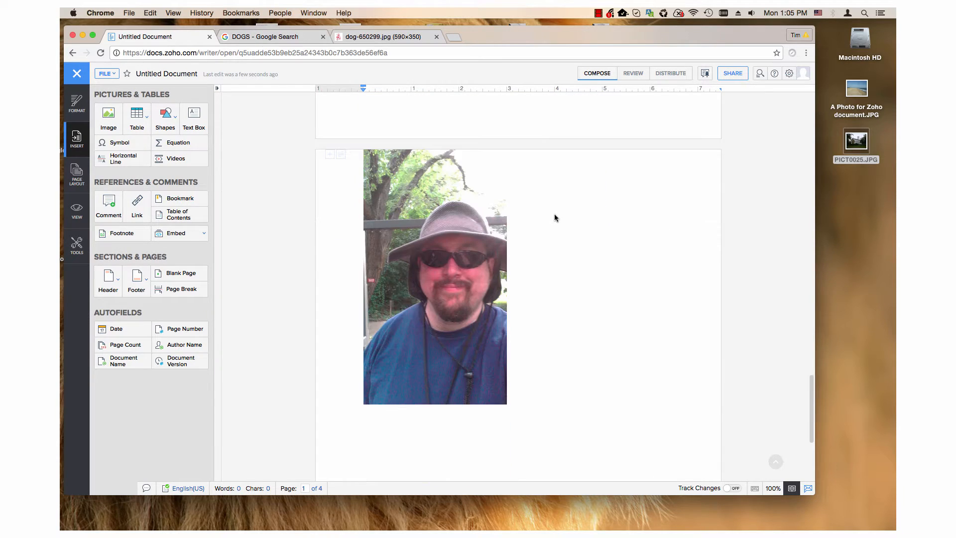
pyautogui.scroll(-2, 551, 216)
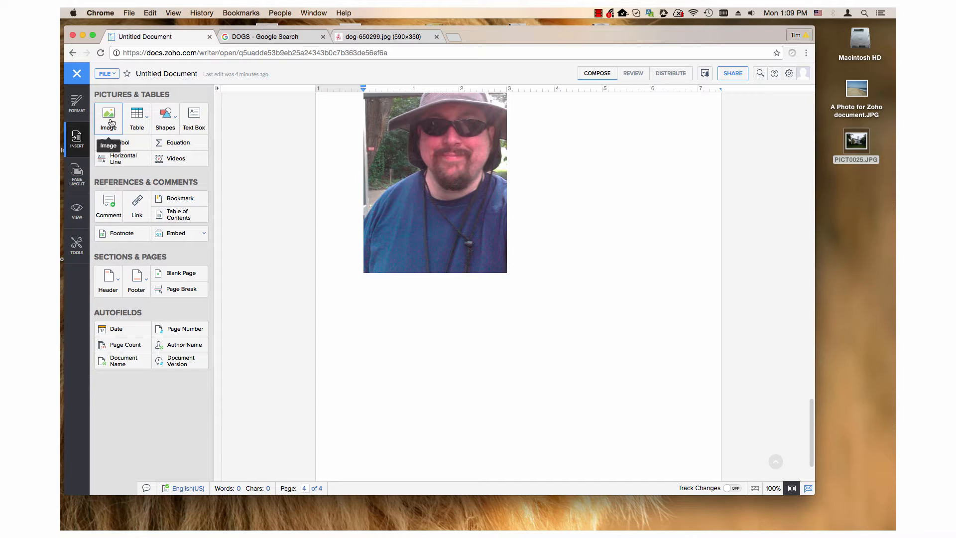
# Step: Reopen the image library and search its Flickr source for "dog"
pyautogui.click(110, 122)
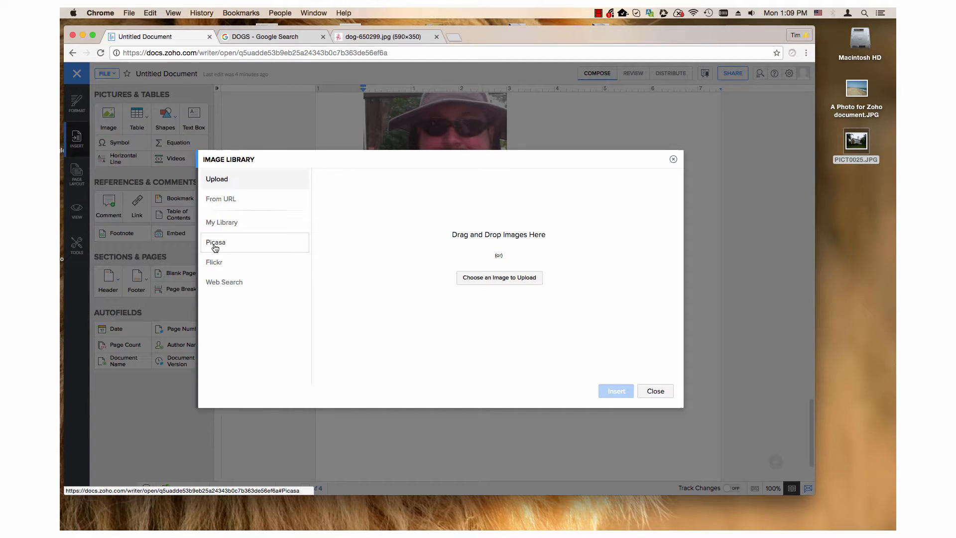
pyautogui.click(216, 247)
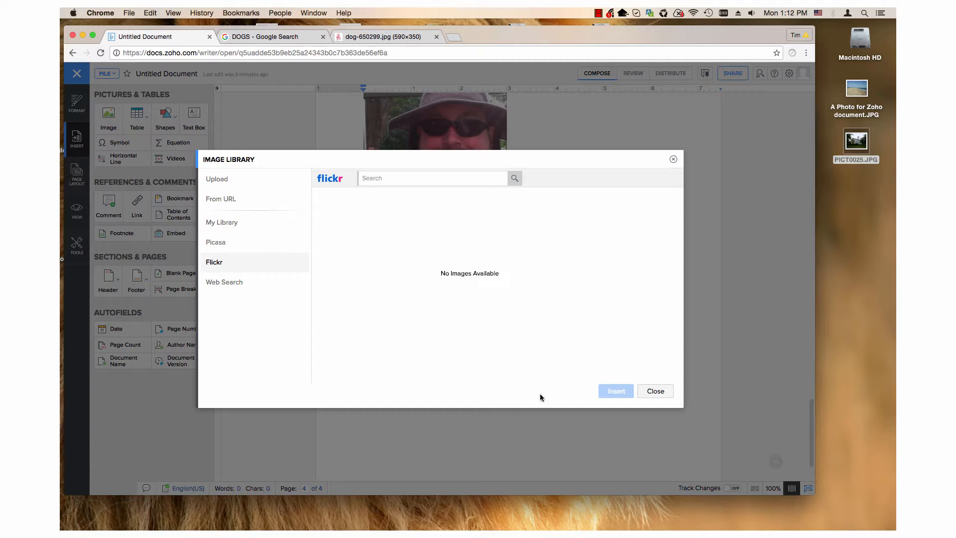
pyautogui.click(386, 180)
pyautogui.write('dog')
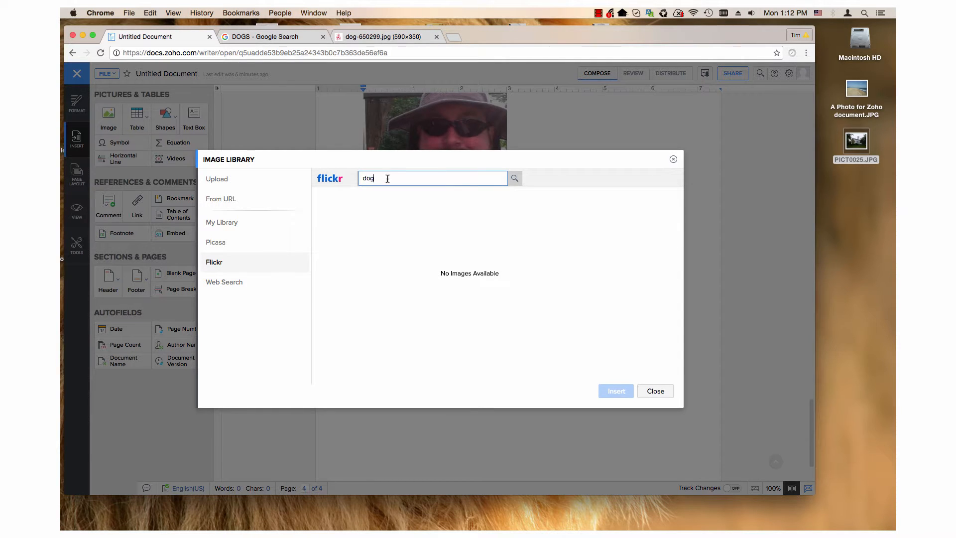
pyautogui.click(515, 180)
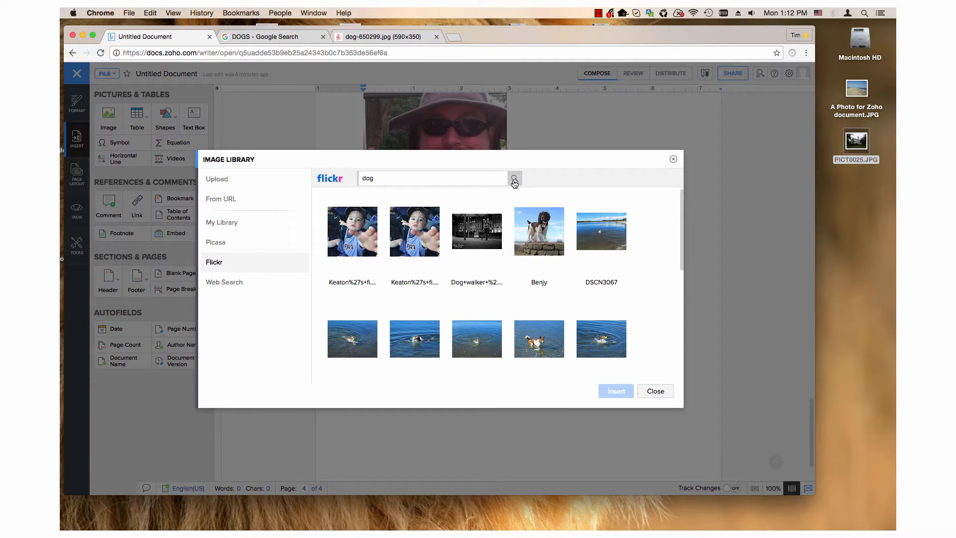
# Step: Browse the Flickr dog pictures, insert the one titled Benjy, and view it in the document
pyautogui.scroll(-3, 491, 297)
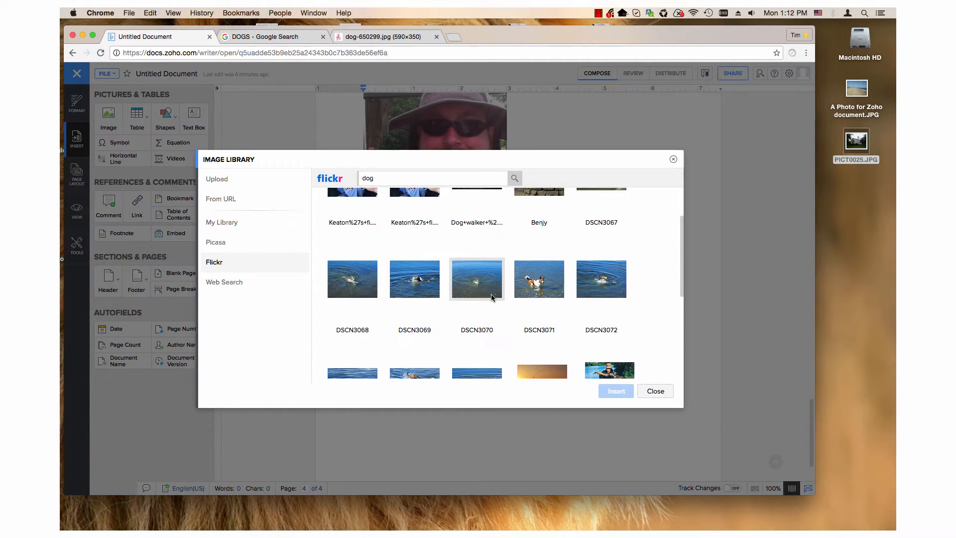
pyautogui.scroll(3, 492, 299)
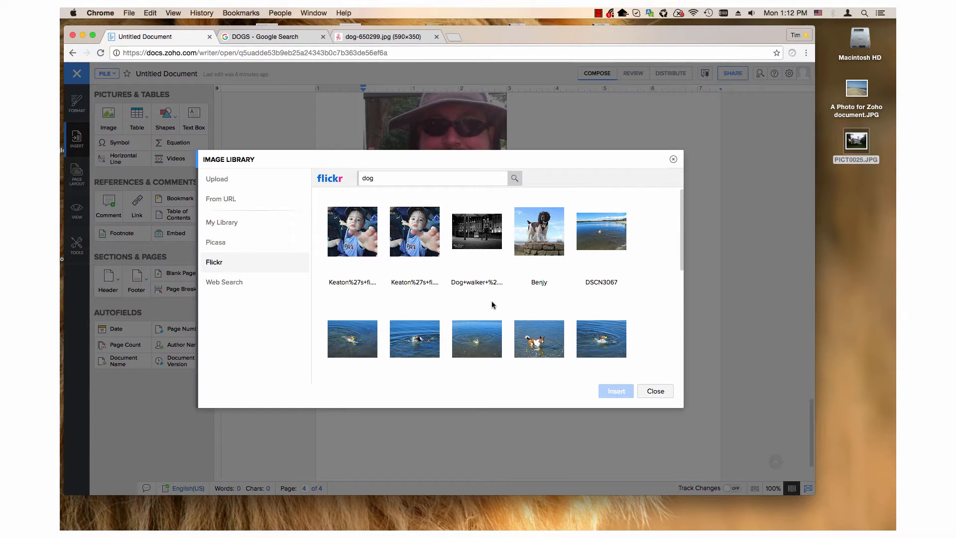
pyautogui.scroll(-1, 493, 302)
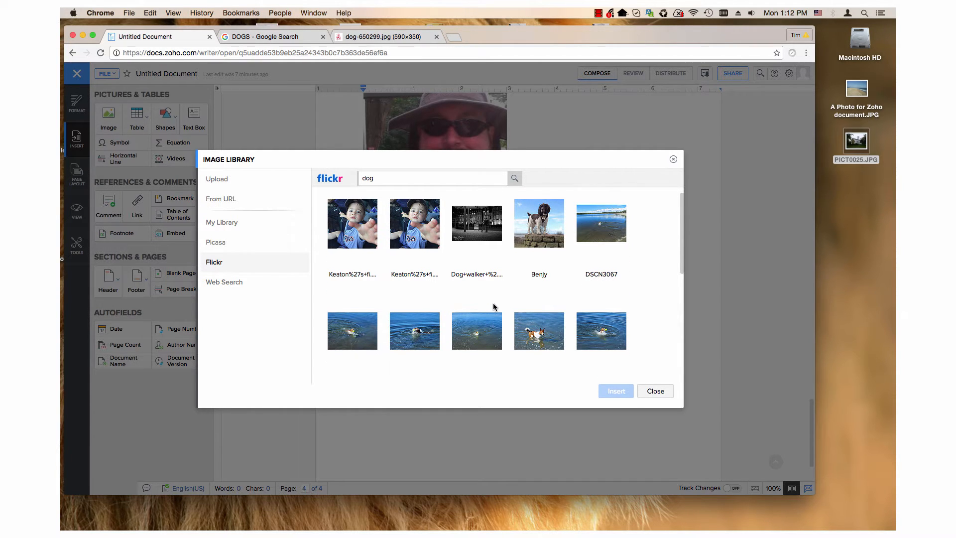
pyautogui.scroll(-4, 494, 305)
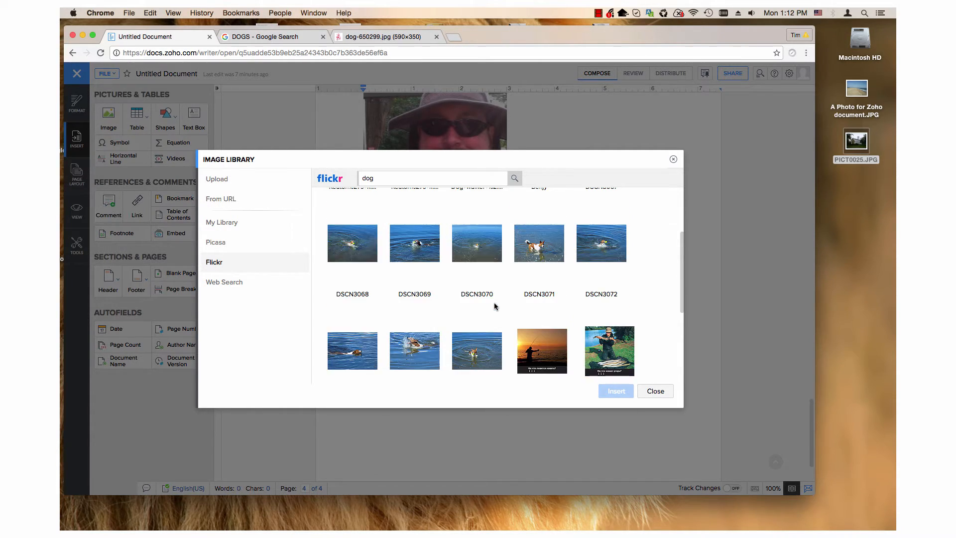
pyautogui.scroll(4, 495, 306)
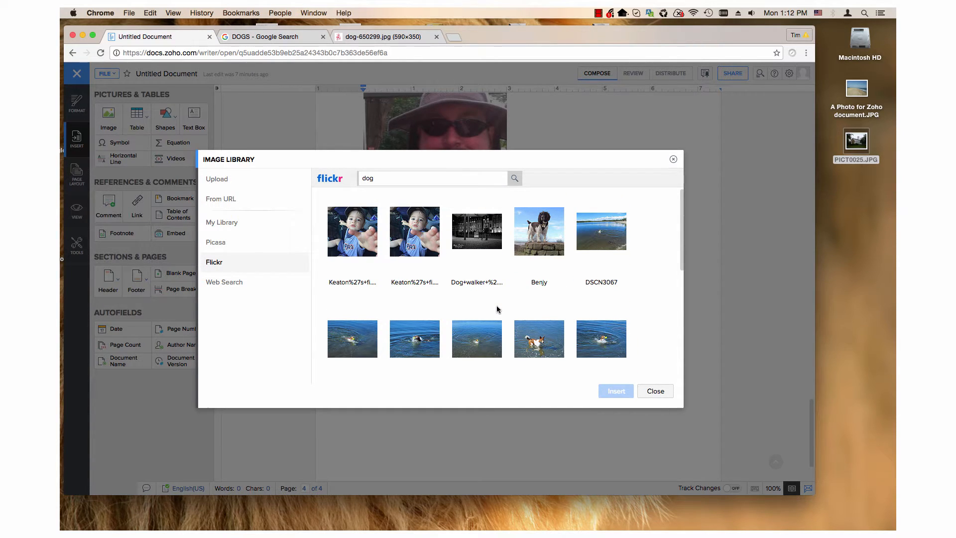
pyautogui.scroll(-1, 497, 306)
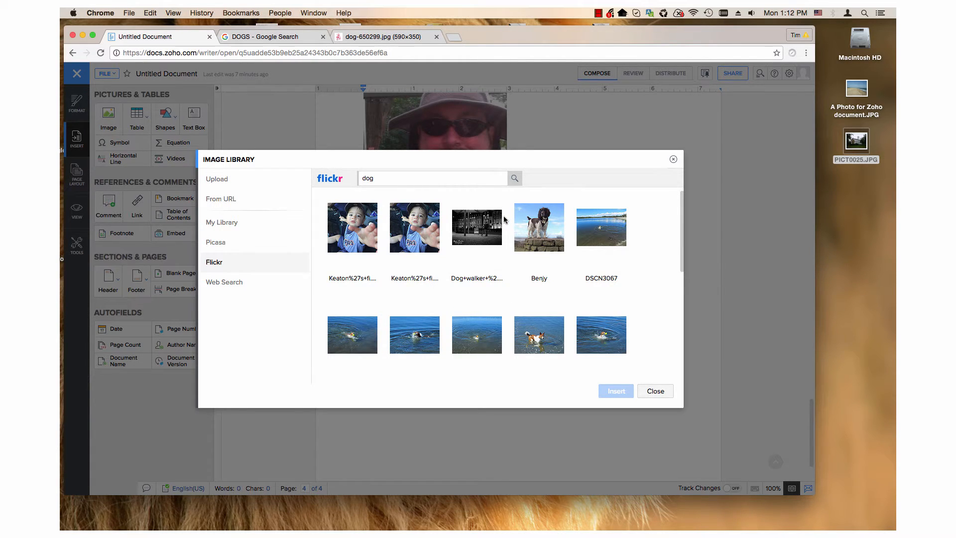
pyautogui.click(535, 224)
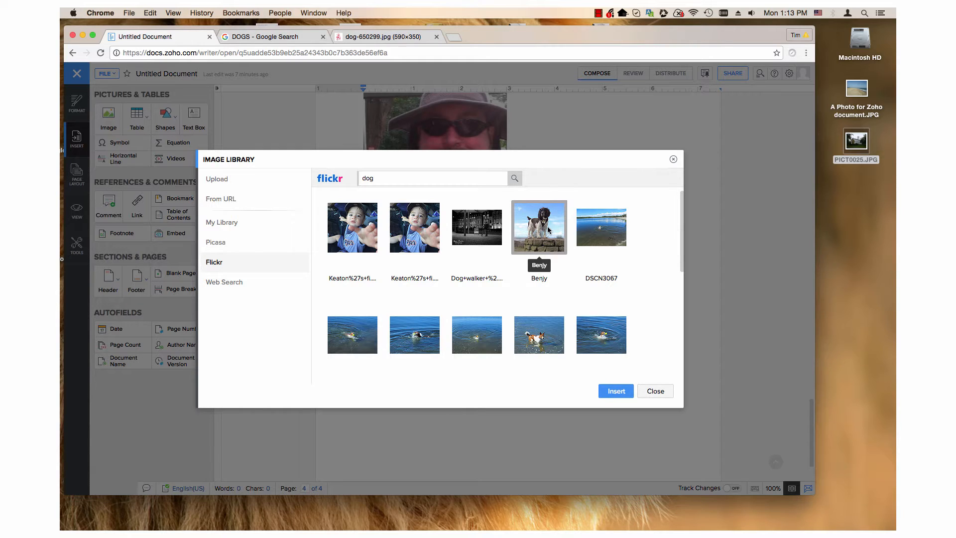
pyautogui.click(616, 391)
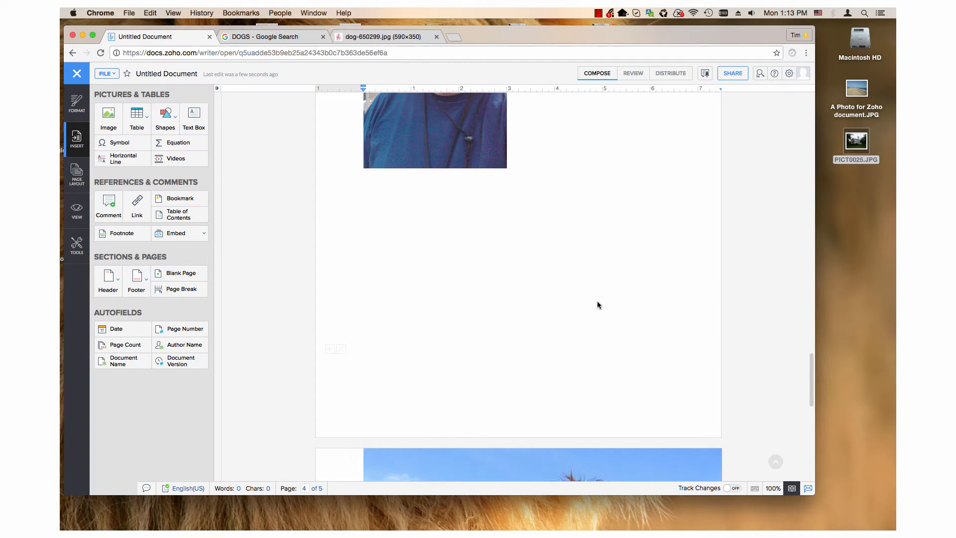
pyautogui.scroll(-10, 597, 303)
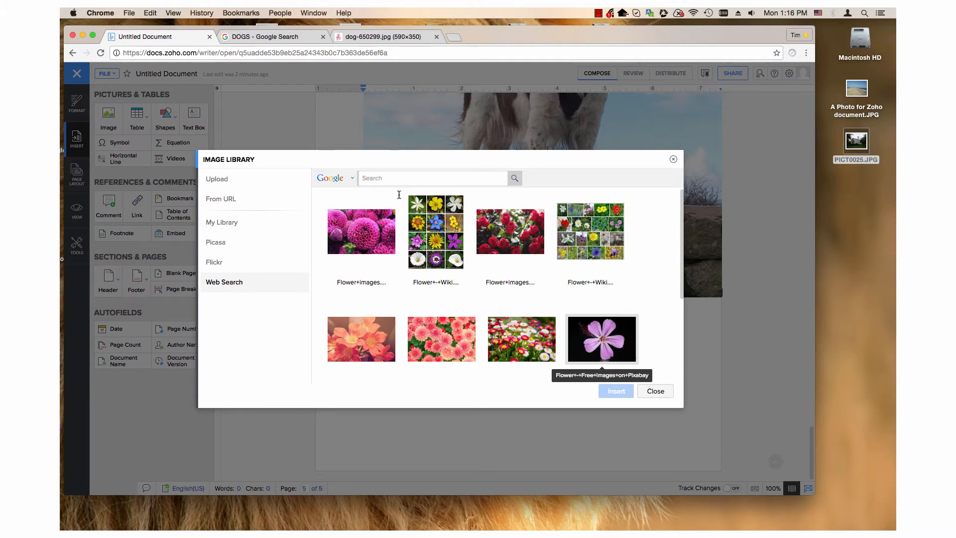
# Step: Search Google images for "dog" in the image library's Web Search source
pyautogui.click(401, 180)
pyautogui.write('dog')
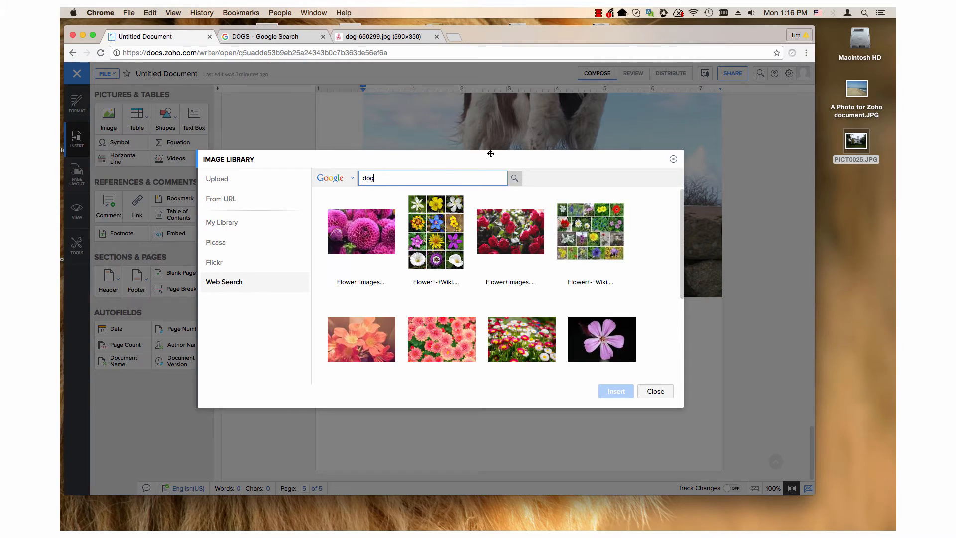
pyautogui.click(515, 180)
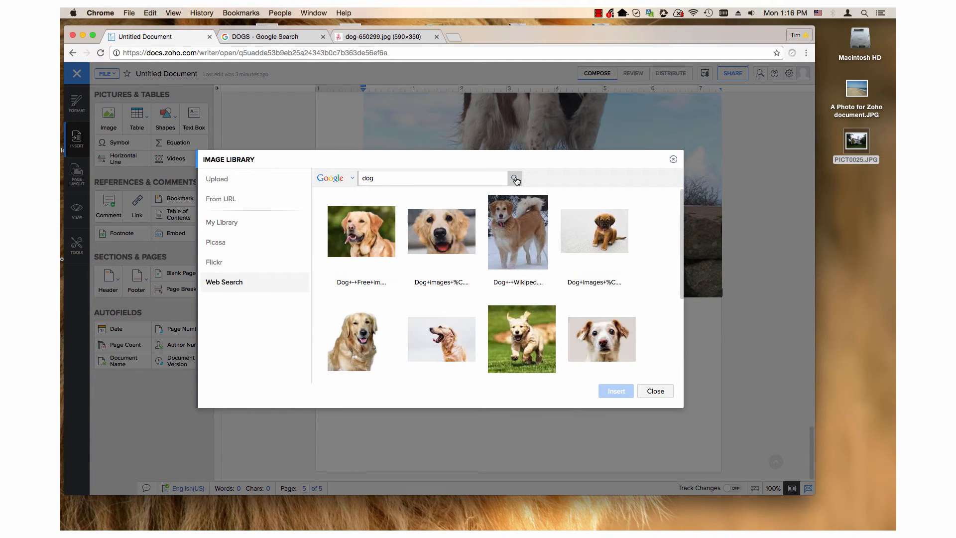
# Step: Compare the "dog" web search results by switching the search provider between Flickr, Picasa and Google
pyautogui.click(351, 181)
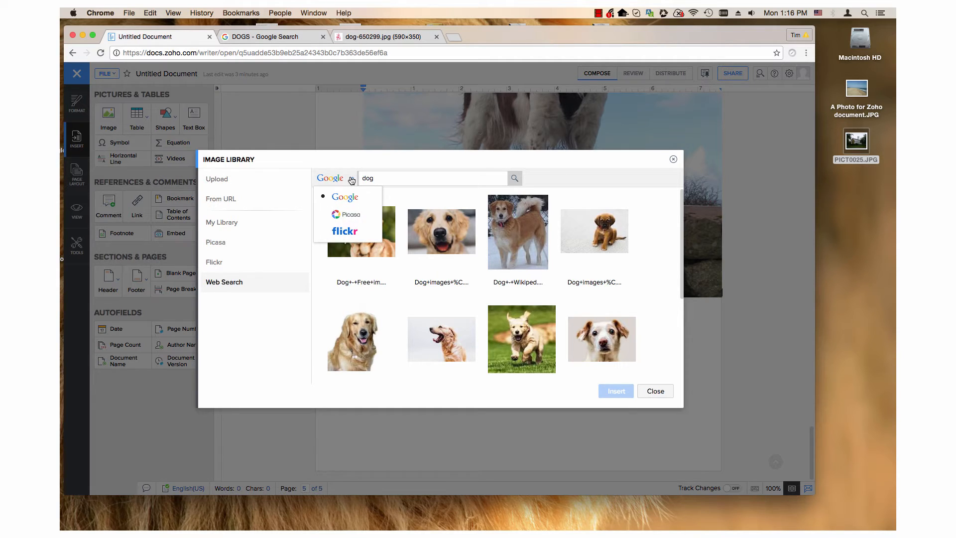
pyautogui.click(355, 232)
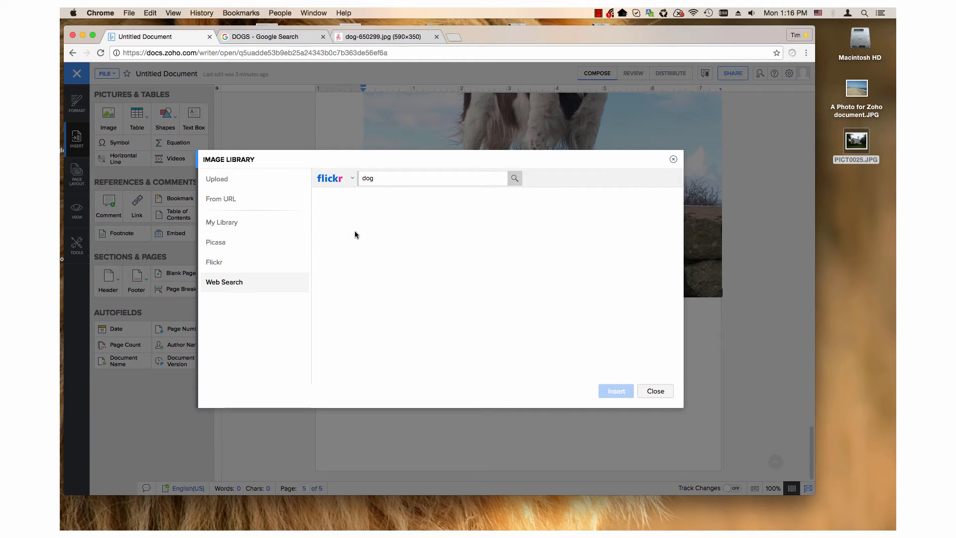
pyautogui.click(335, 179)
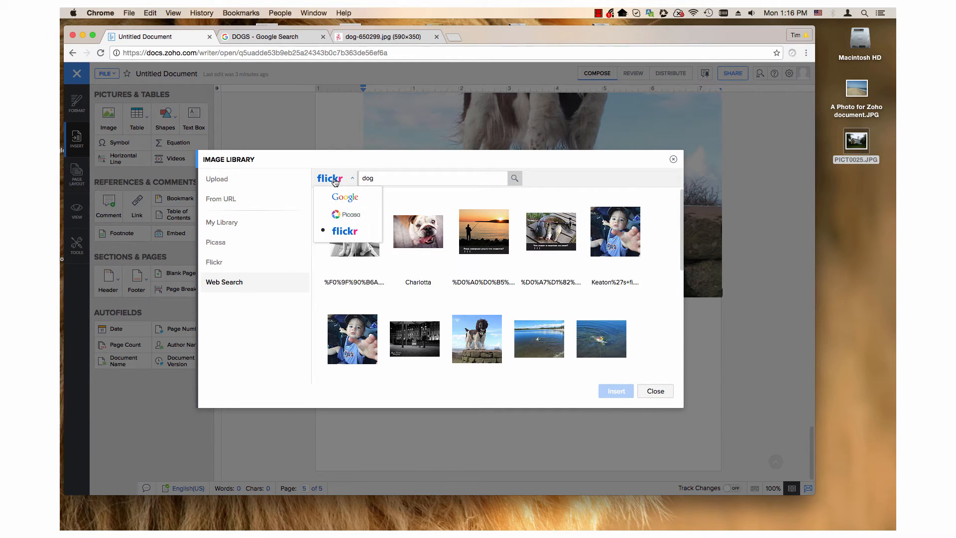
pyautogui.click(342, 215)
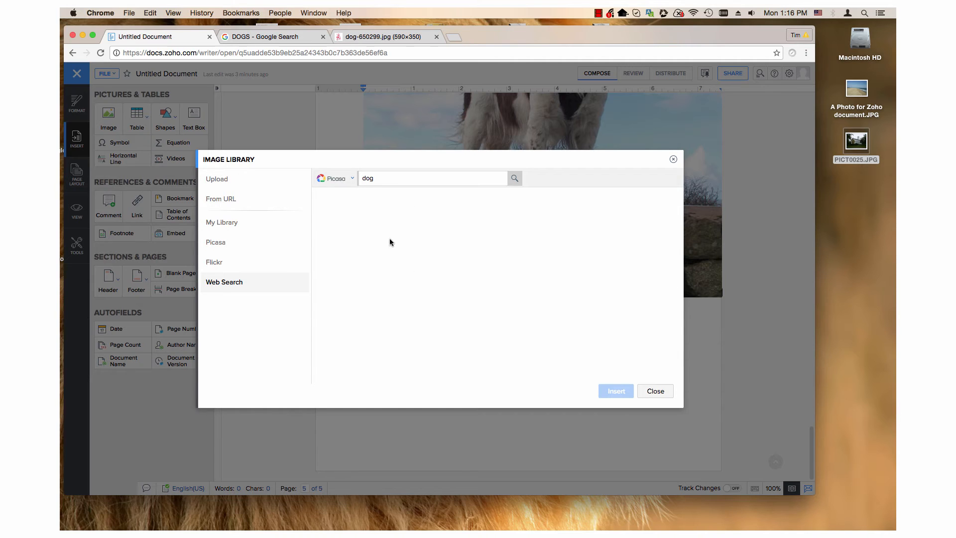
pyautogui.click(346, 181)
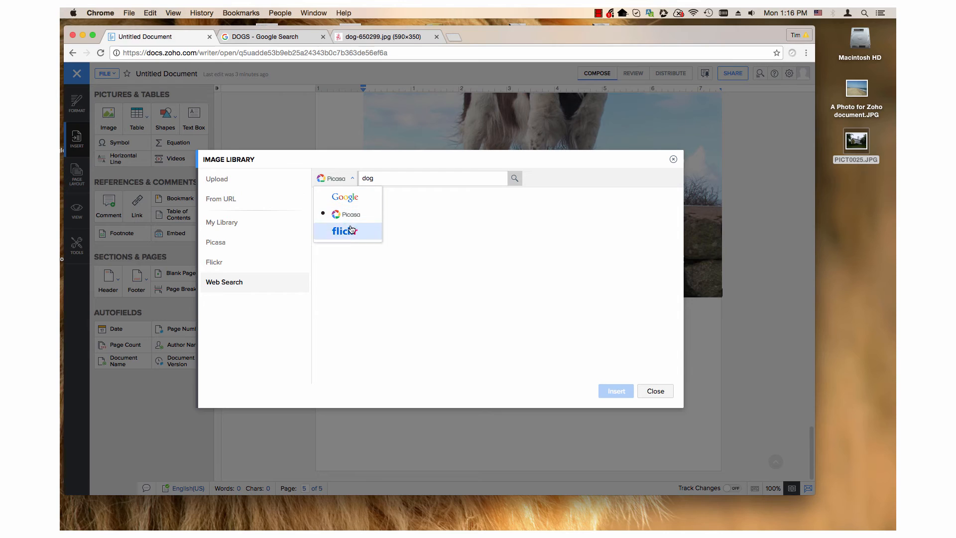
pyautogui.click(348, 196)
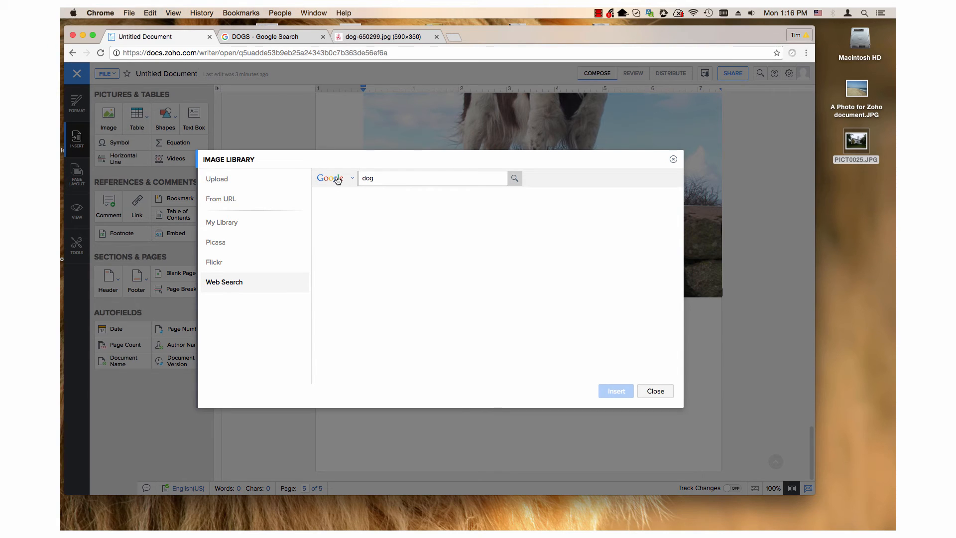
pyautogui.click(334, 179)
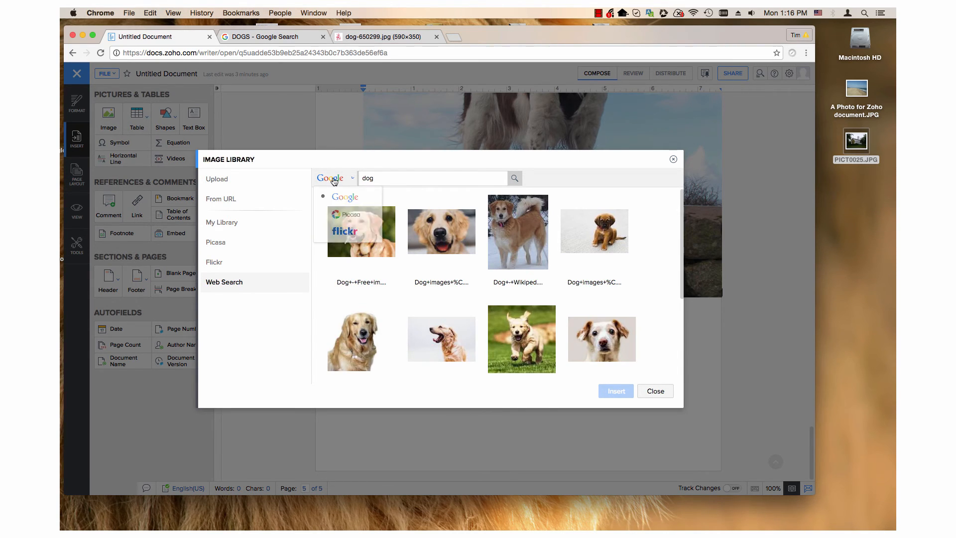
pyautogui.click(346, 231)
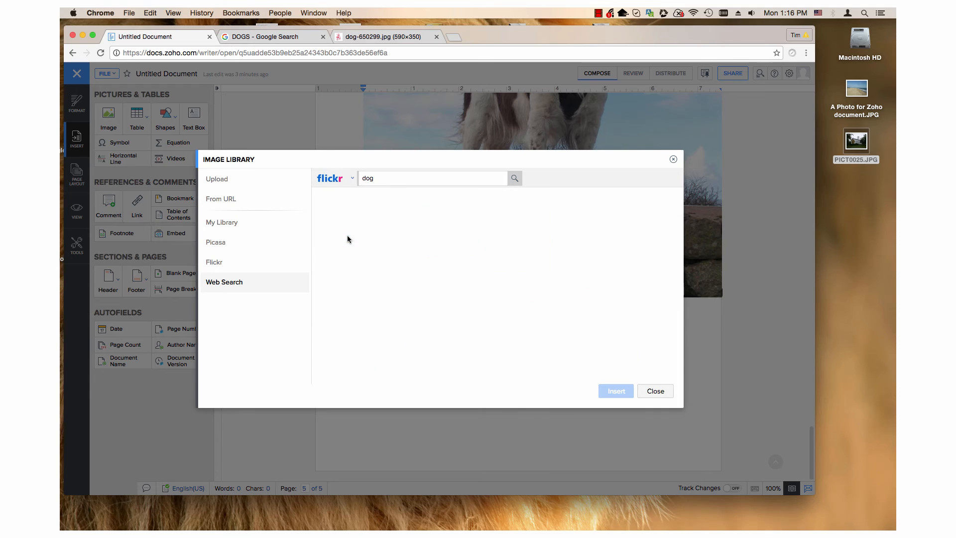
# Step: Set the web search provider to Google and insert the picture of the puppy running on grass
pyautogui.click(333, 180)
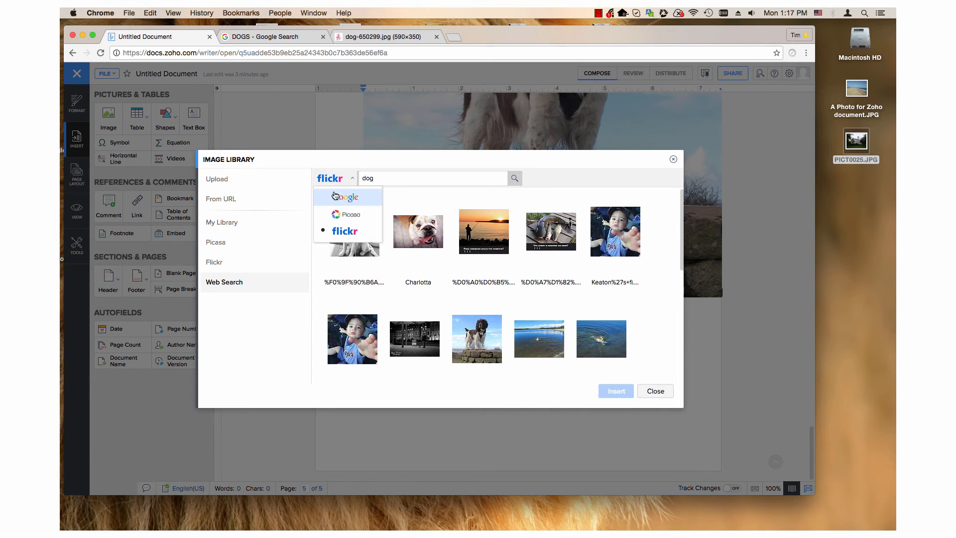
pyautogui.click(335, 195)
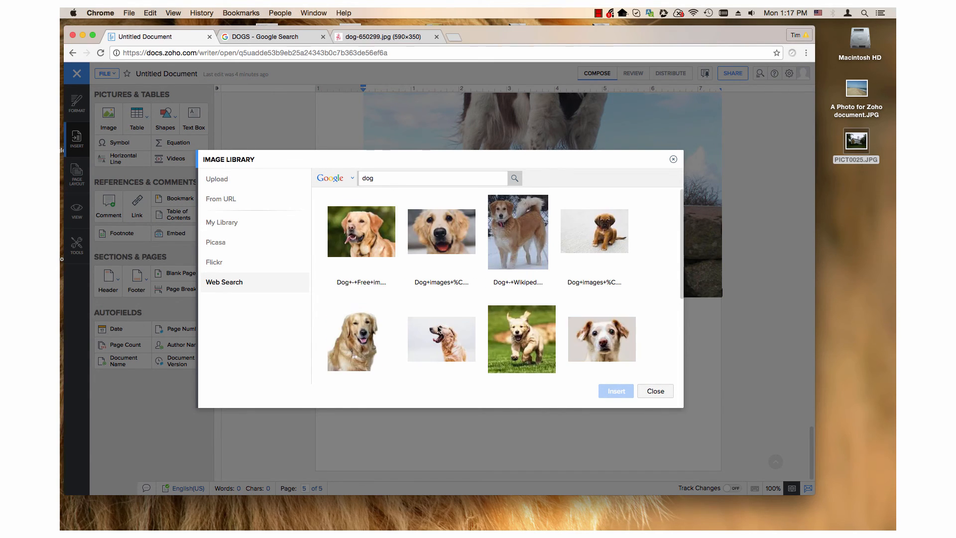
pyautogui.click(506, 336)
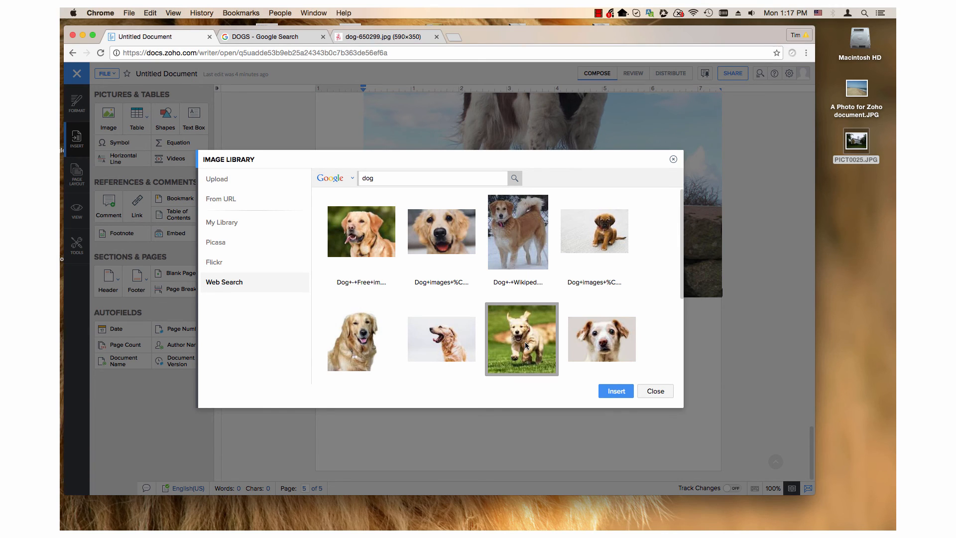
pyautogui.click(615, 392)
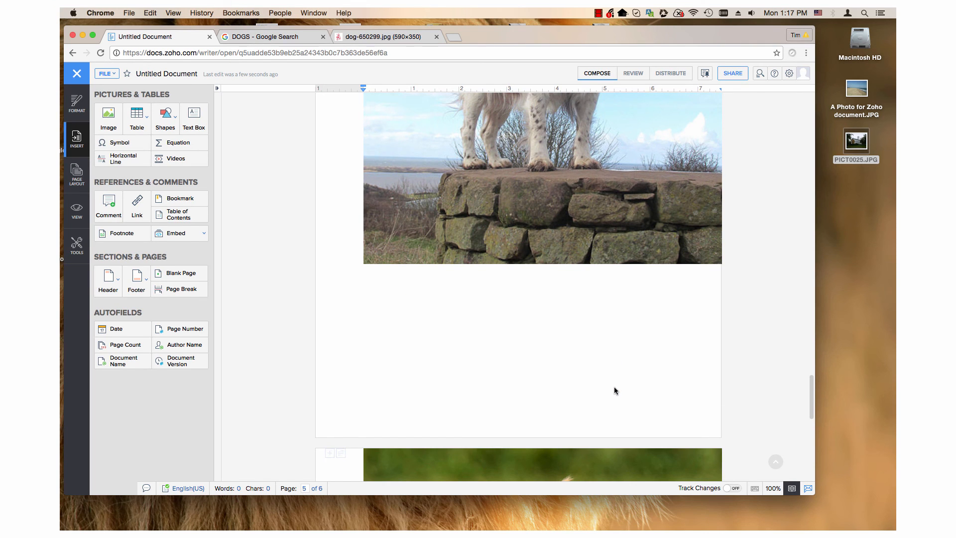